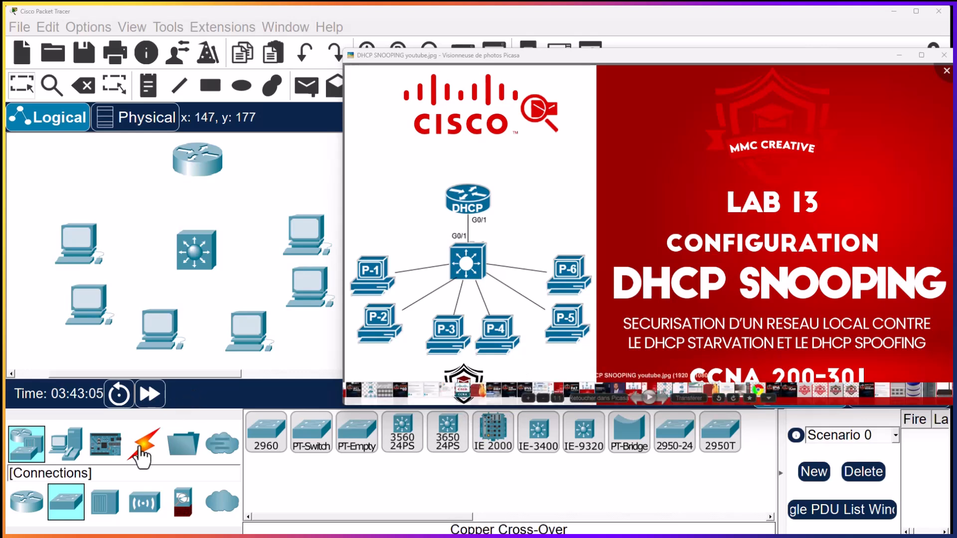
Connect each of the six PCs to the multilayer switch using the automatic connection type
click(144, 451)
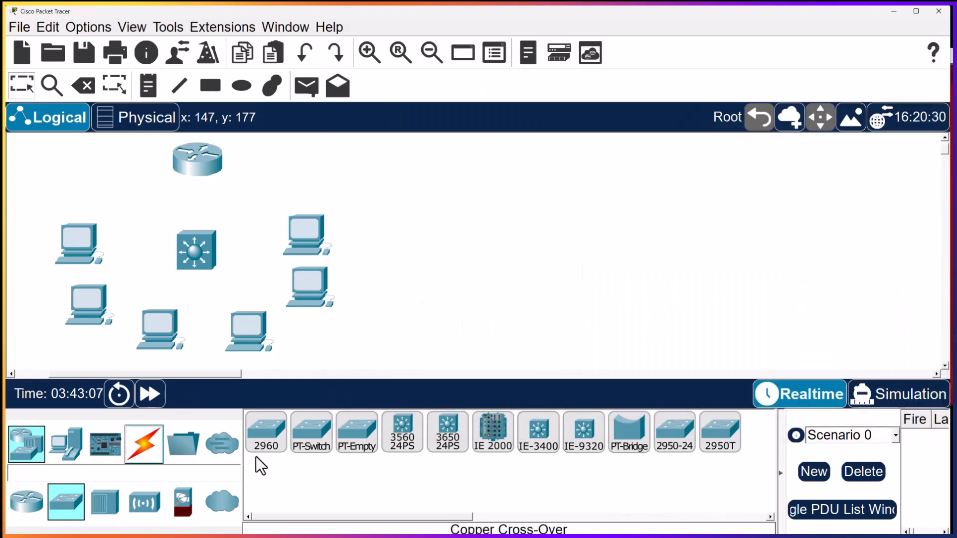
click(145, 443)
click(261, 441)
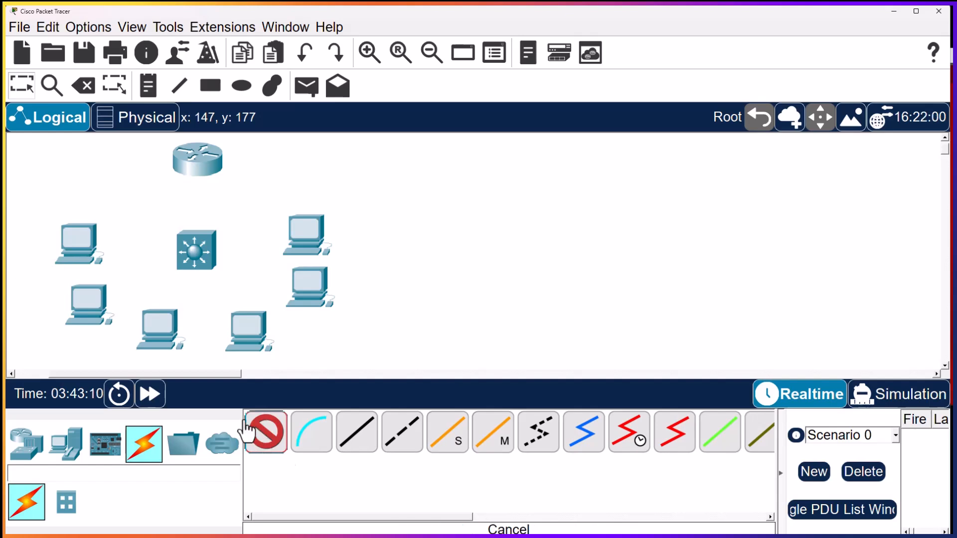
click(92, 249)
click(182, 251)
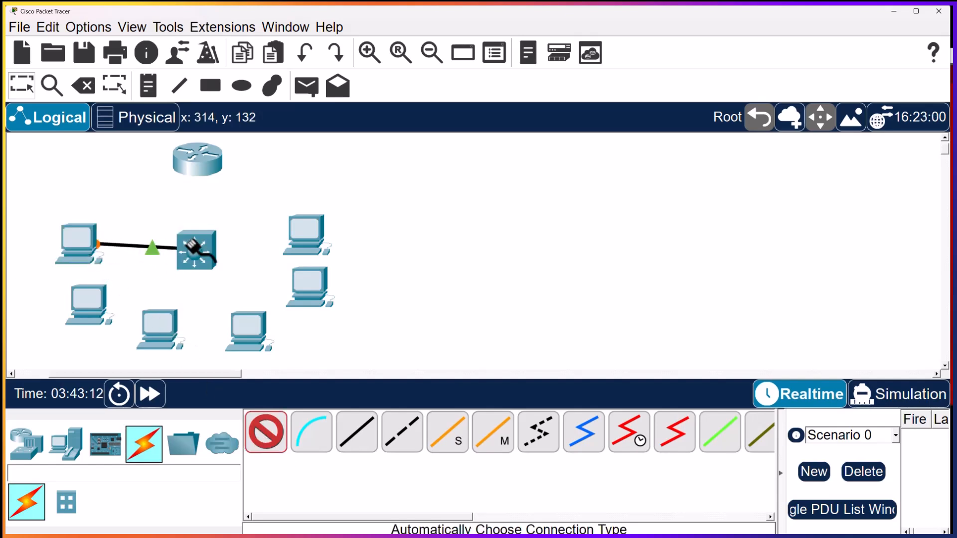
click(106, 310)
click(184, 254)
click(158, 325)
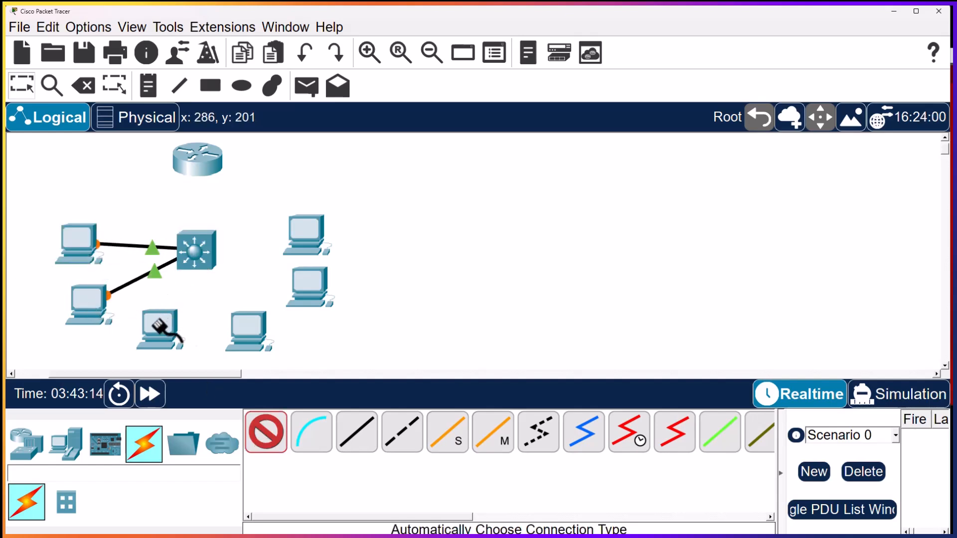
click(195, 251)
click(251, 329)
click(202, 251)
click(311, 294)
click(203, 253)
click(304, 234)
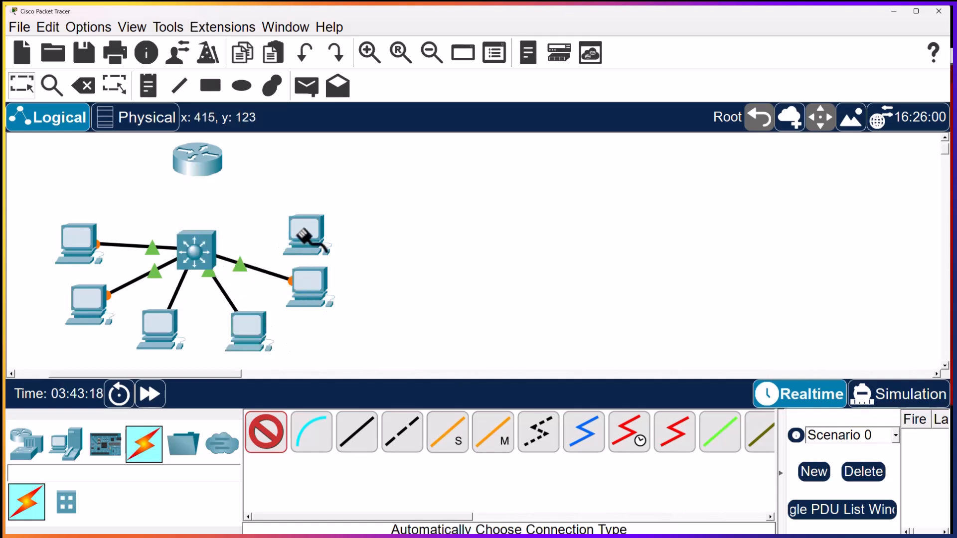
click(198, 250)
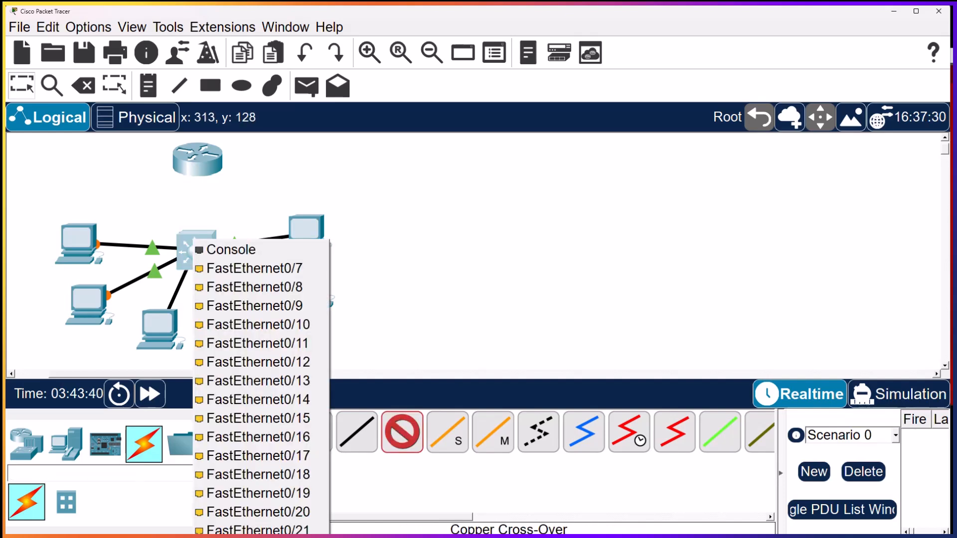
Link the multilayer switch to the router's GigabitEthernet0/1 port with a copper cross-over cable
click(254, 268)
click(202, 158)
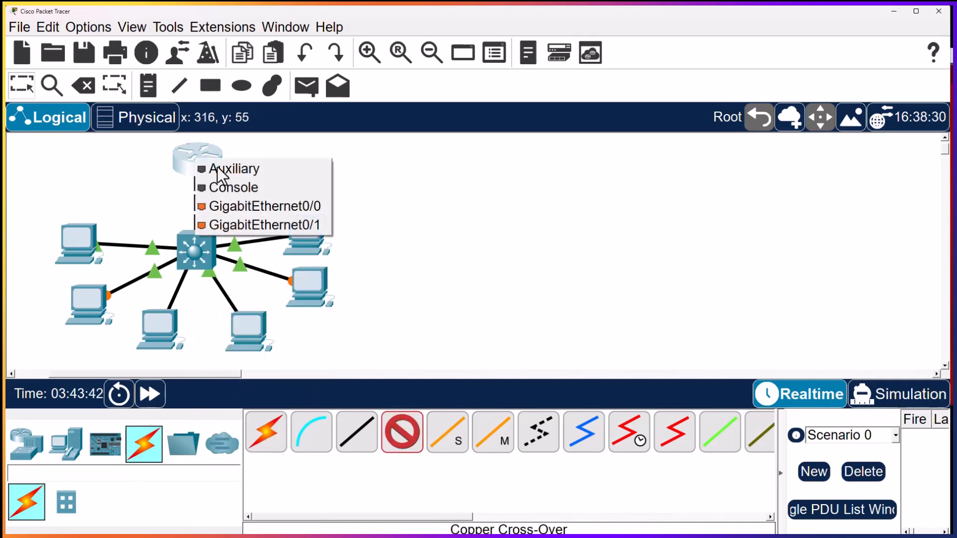
click(299, 224)
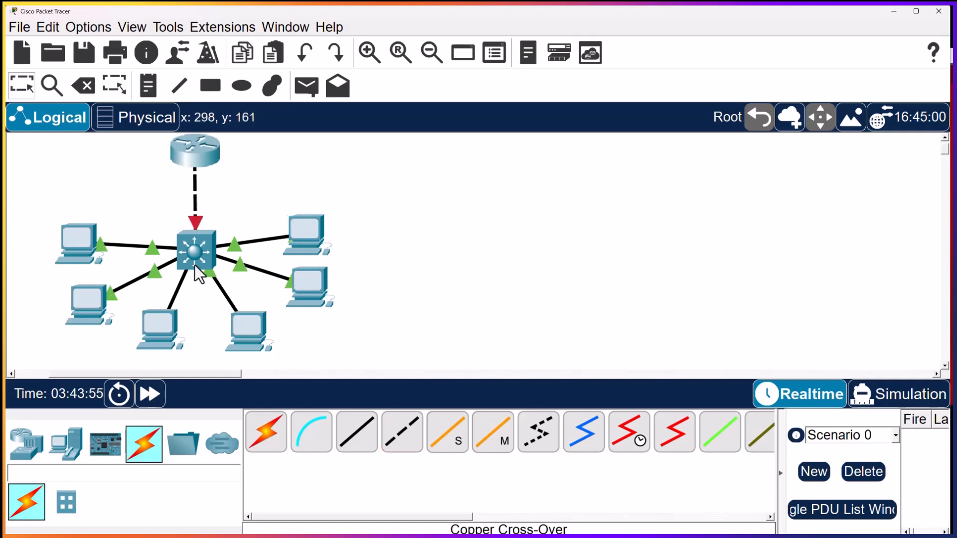
Open the multilayer switch's command line and decline the initial configuration dialog
click(202, 252)
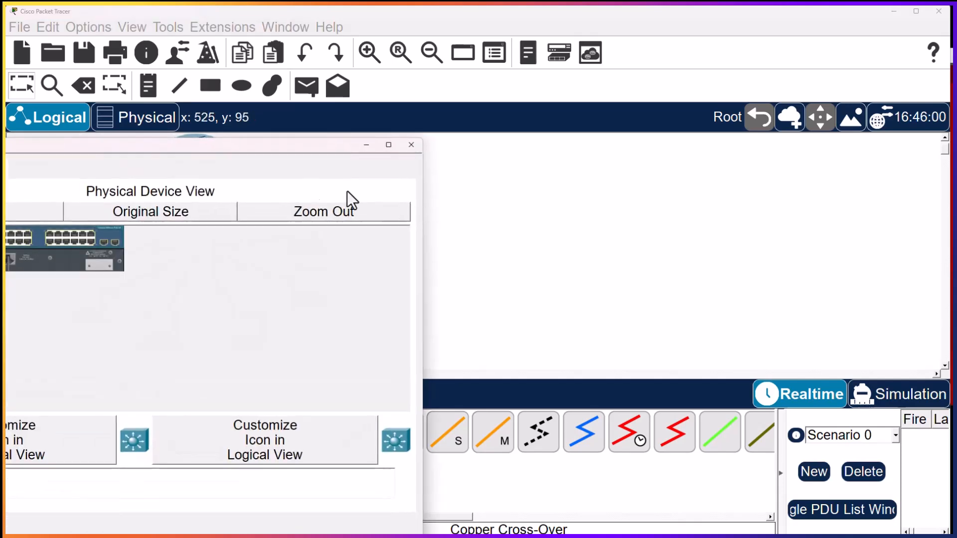
drag(261, 146, 795, 17)
click(456, 33)
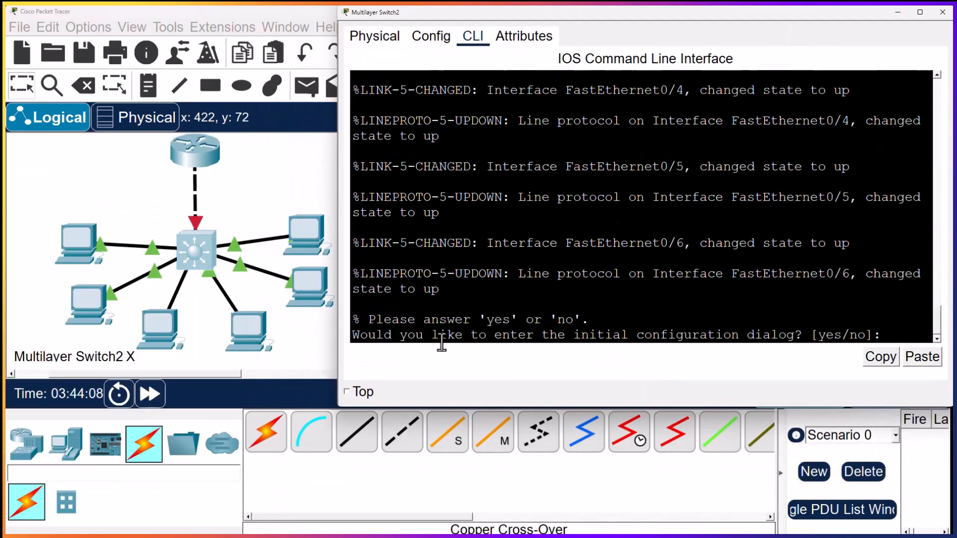
text(n)
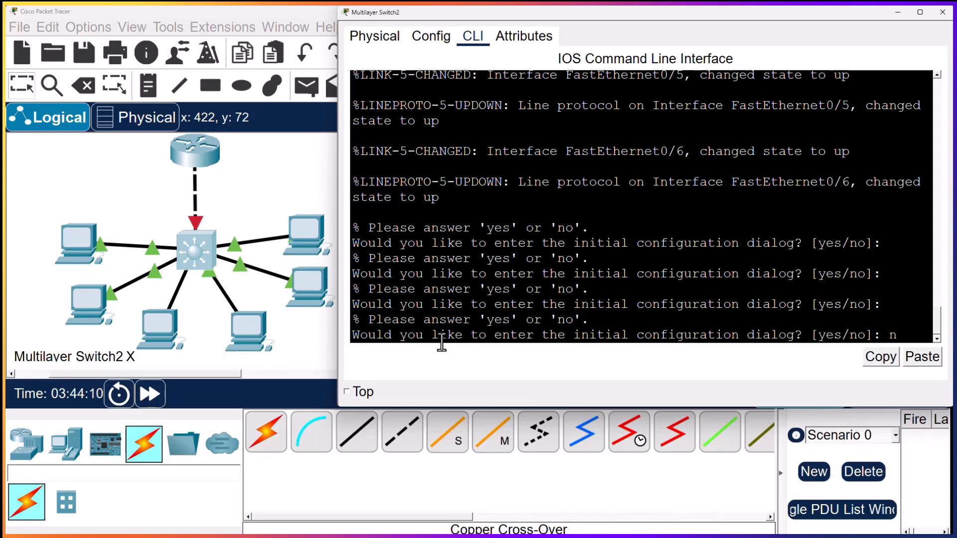
key(Return)
key(Return)
key(Return)
Enter privileged mode on the switch, then global configuration mode with conf t
text(en)
key(Return)
key(Return)
text(co)
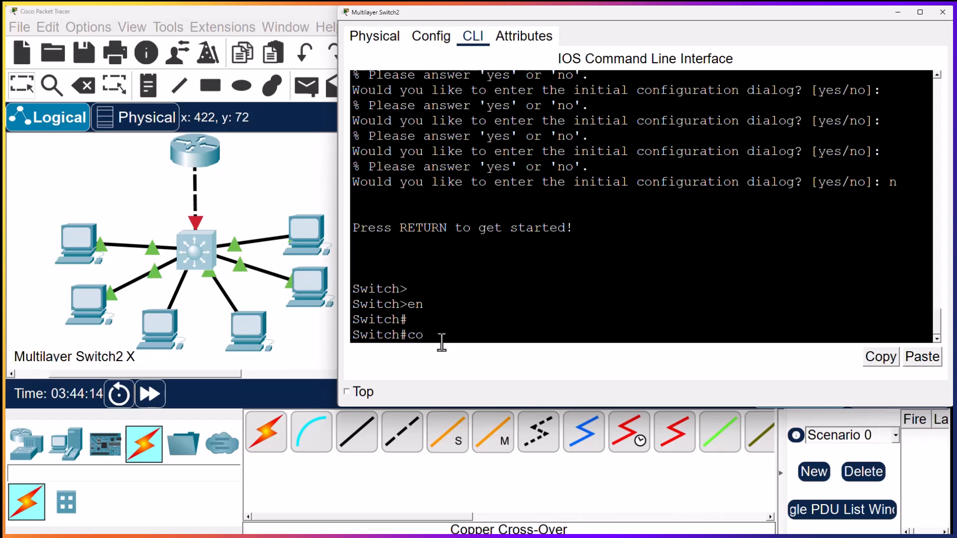
text(nf t)
key(Return)
key(Return)
key(Return)
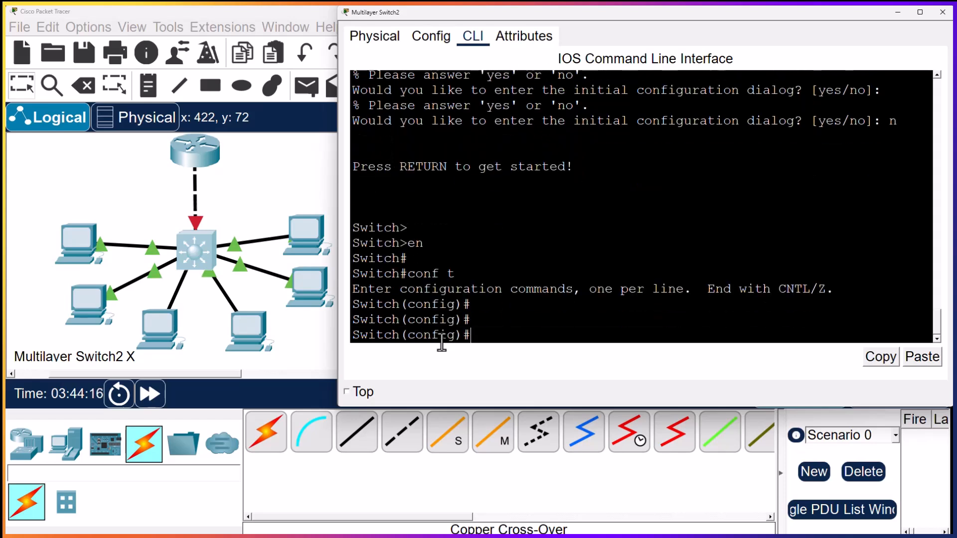
Set the switch's hostname to MMC
text(hostnamr )
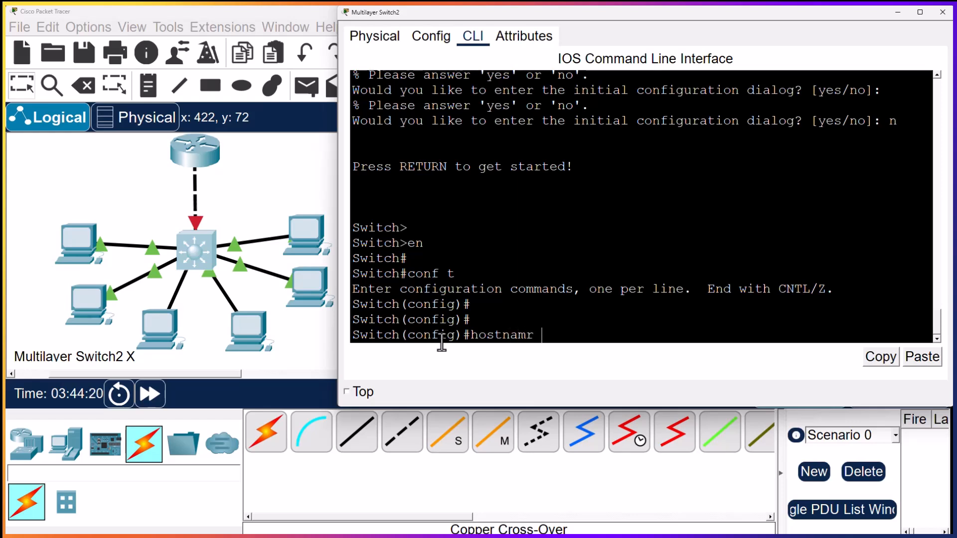
text(e MMC)
key(Return)
key(Return)
key(Return)
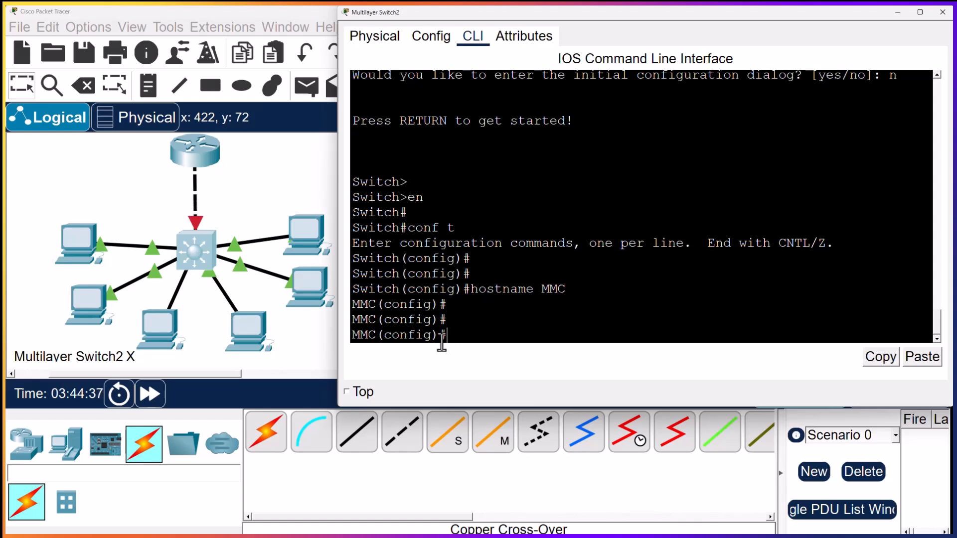
Enter interface configuration for the range fastEthernet 0/1-6 on the switch
text(INT)
key(BackSpace)
key(BackSpace)
text(int)
key(Tab)
text(r)
key(Tab)
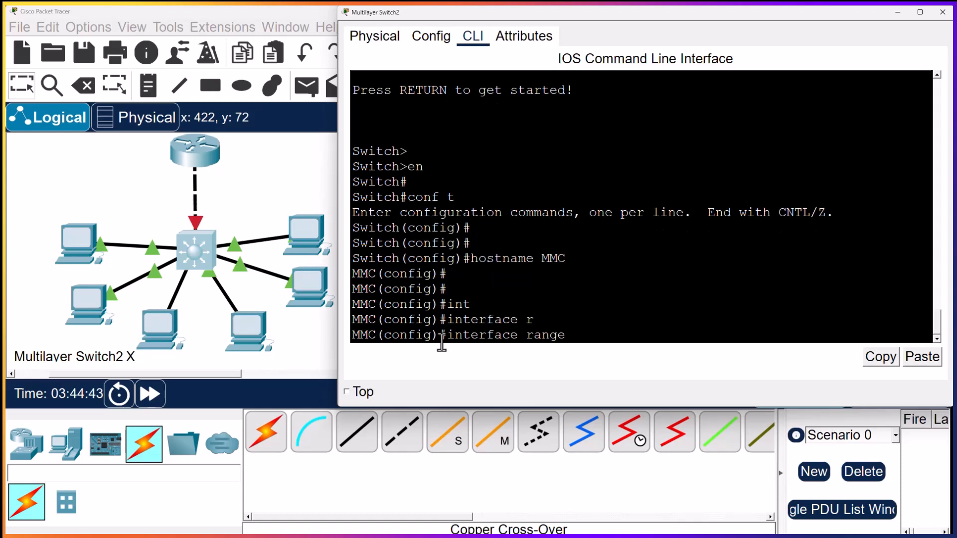
text(f)
key(Tab)
text(0)
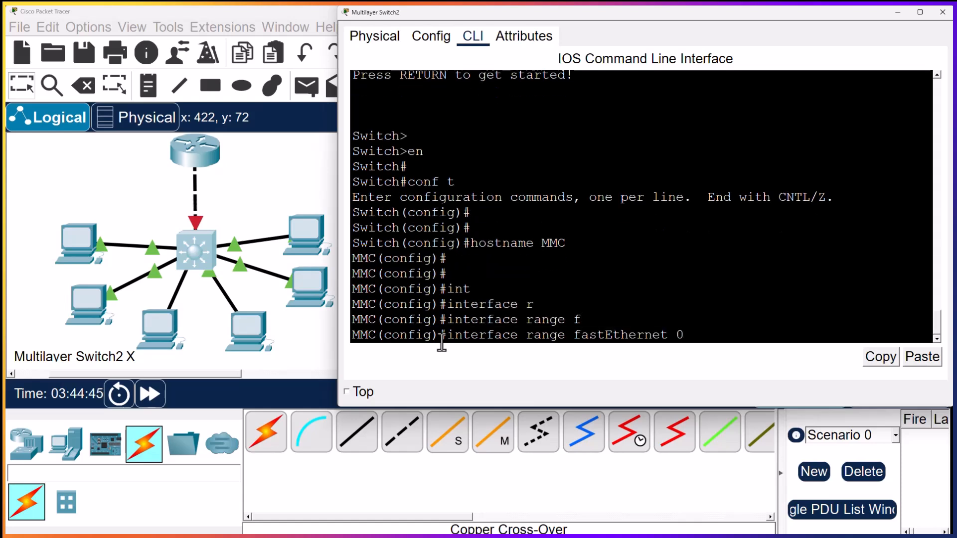
text(/1-6)
key(Return)
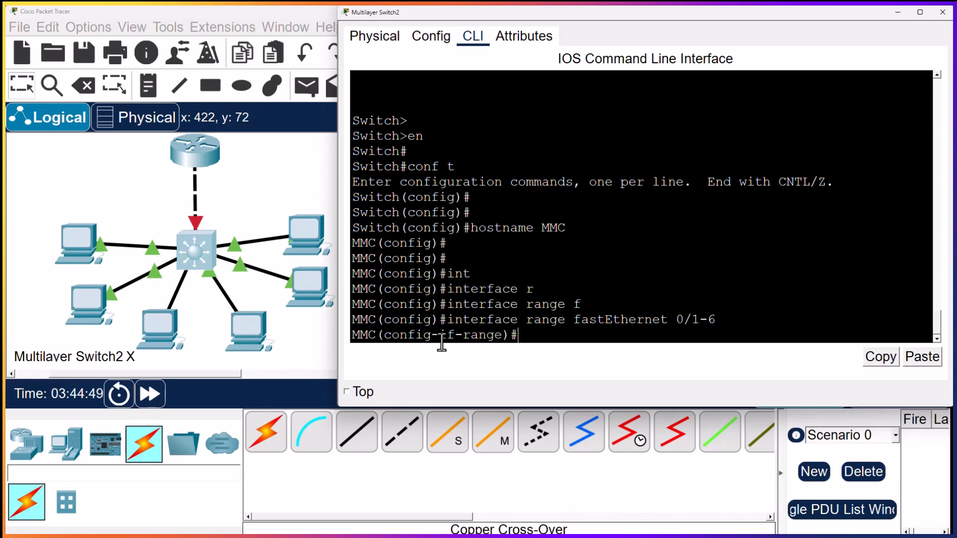
Set the six selected FastEthernet ports to switchport mode access
text(sw)
key(Tab)
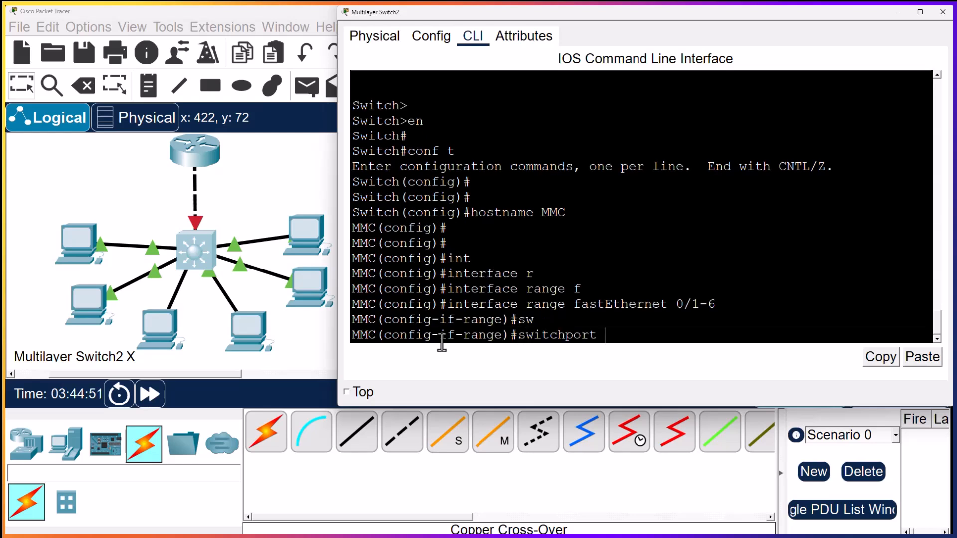
text(mode acc)
key(Tab)
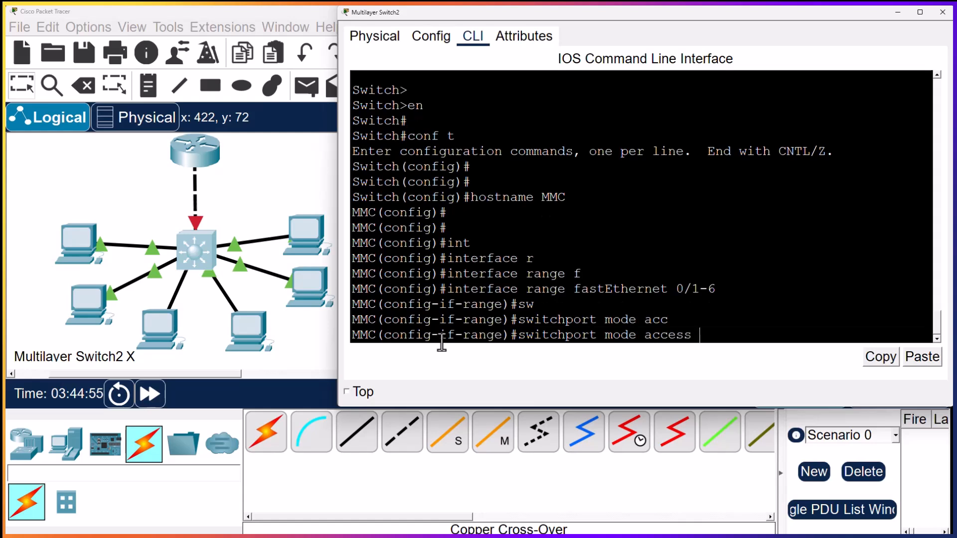
key(Return)
Enable the selected FastEthernet ports with no shutdown and exit to global configuration mode
text(no shutdown)
key(Return)
key(Return)
text(exit)
key(Return)
key(Return)
key(Return)
key(Return)
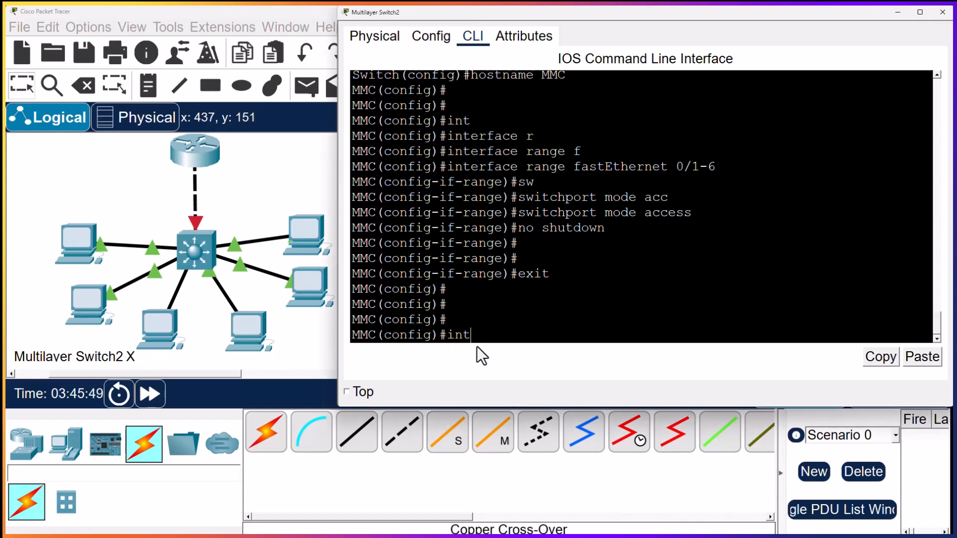
Enter interface configuration for gigabitEthernet 0/1 on the switch
key(Tab)
text(f)
key(BackSpace)
text(g)
key(Tab)
text(0/1)
key(Return)
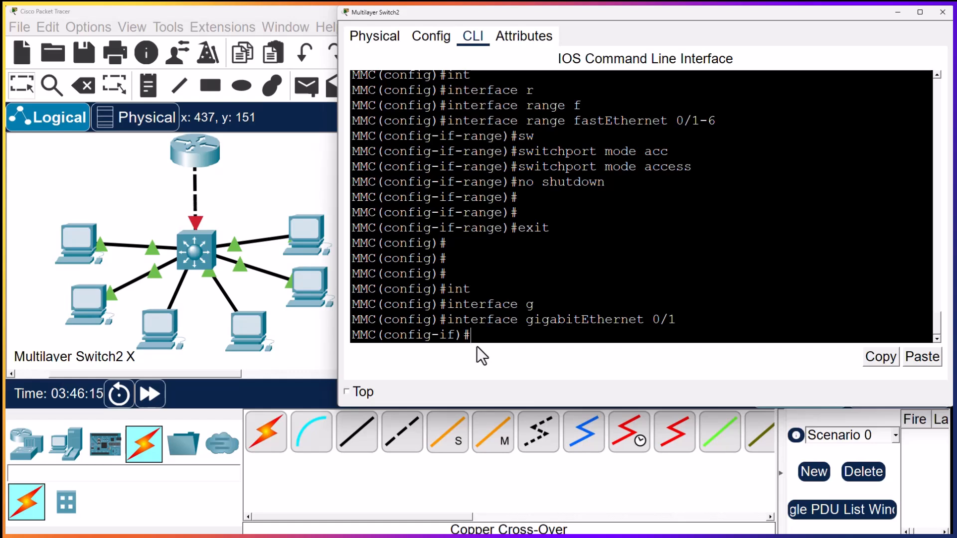
Set the trunk encapsulation of the switch's gigabitEthernet 0/1 interface to dot1q
text(w)
key(Tab)
text(tr)
key(Tab)
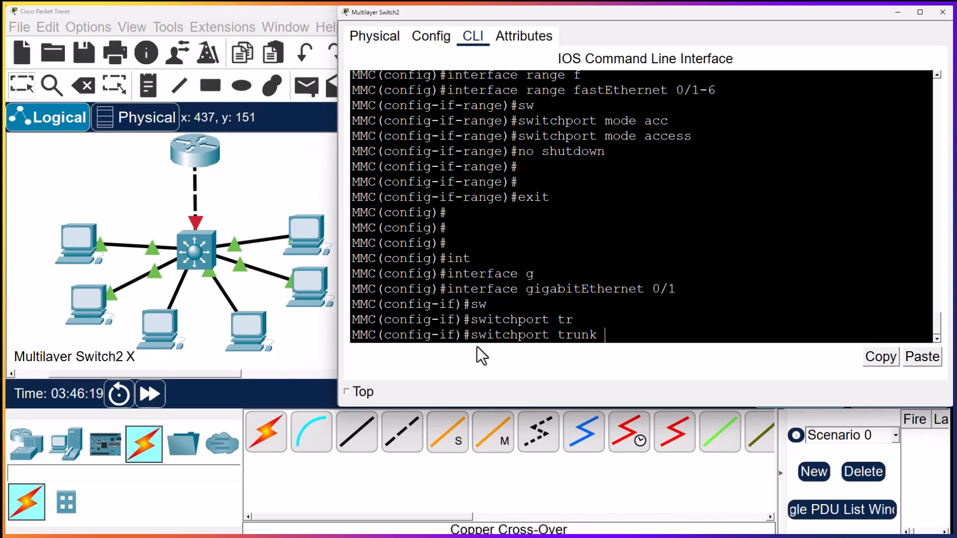
text(en)
key(Tab)
text(dot1)
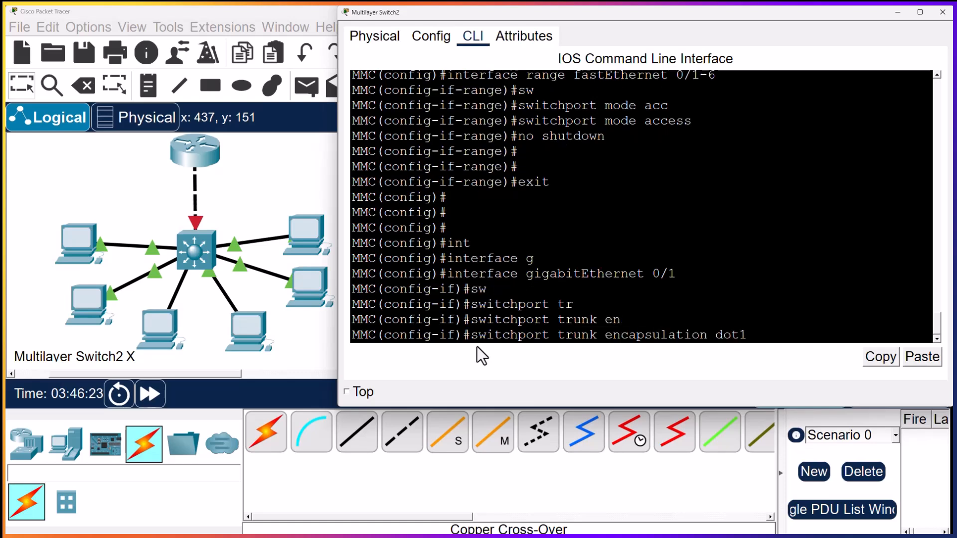
text(q)
key(Return)
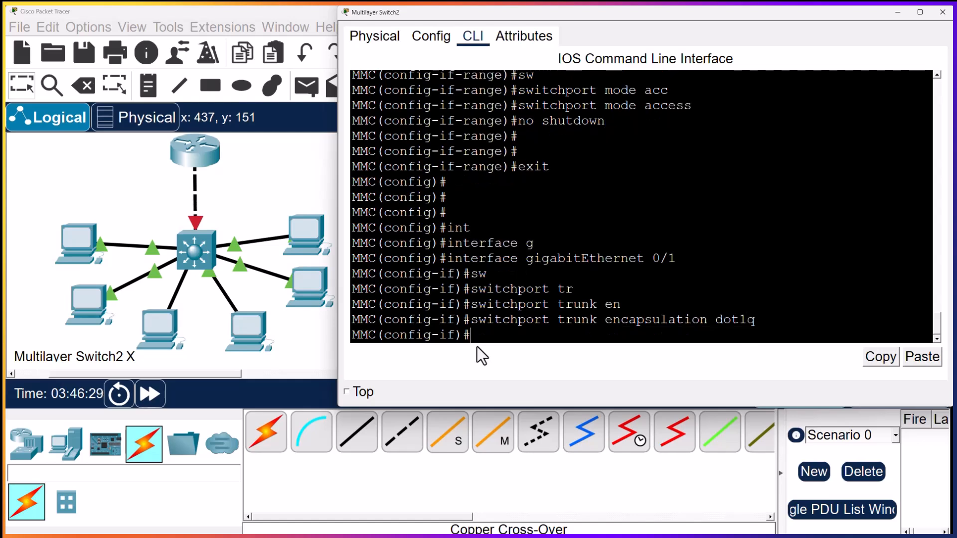
Allow all VLANs on the gigabitEthernet 0/1 trunk with switchport trunk allowed vlan all
text(sw)
key(Tab)
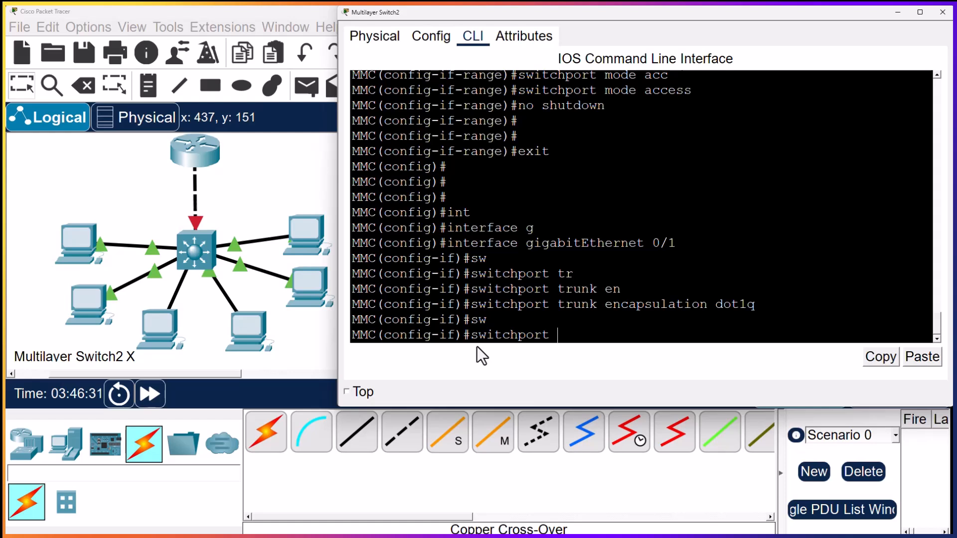
text(tr)
key(Tab)
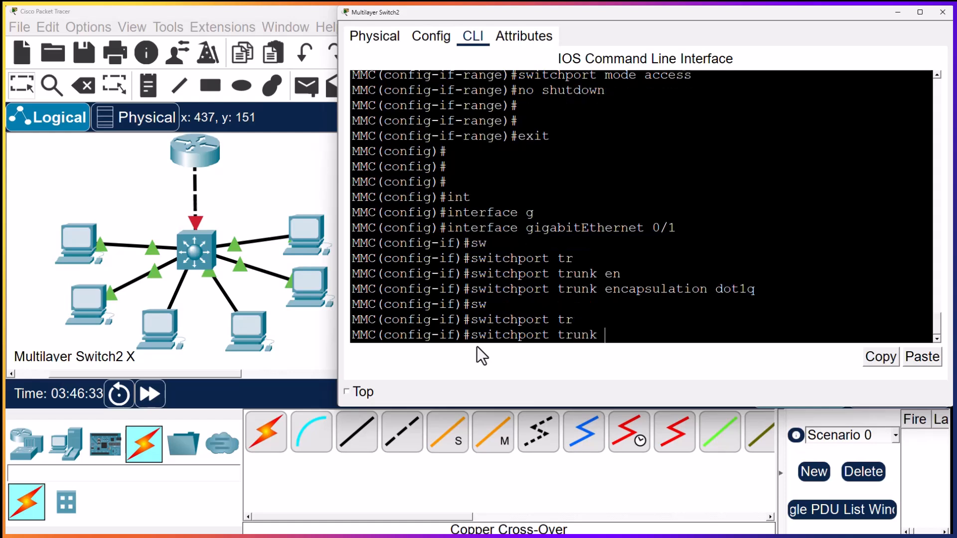
text(al)
key(Tab)
text(vla)
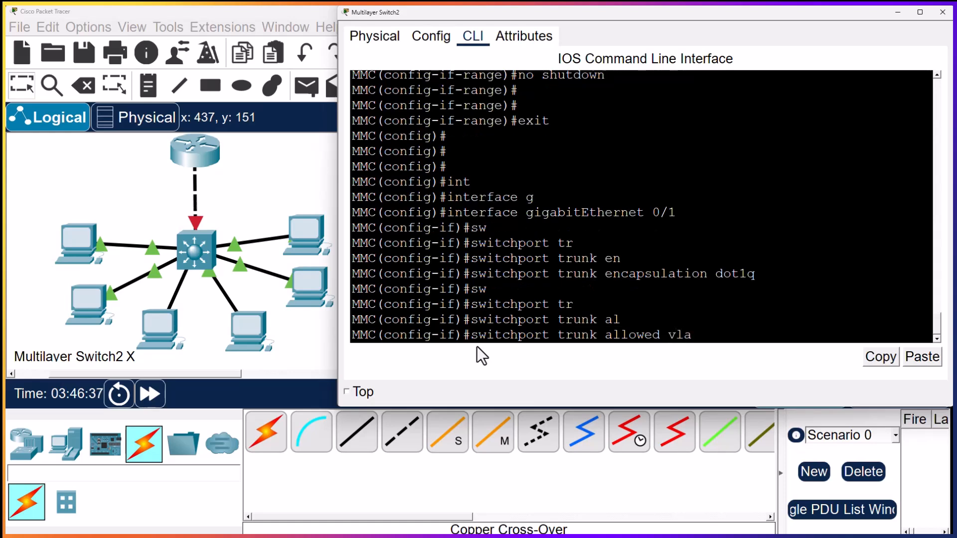
text(n all)
key(Return)
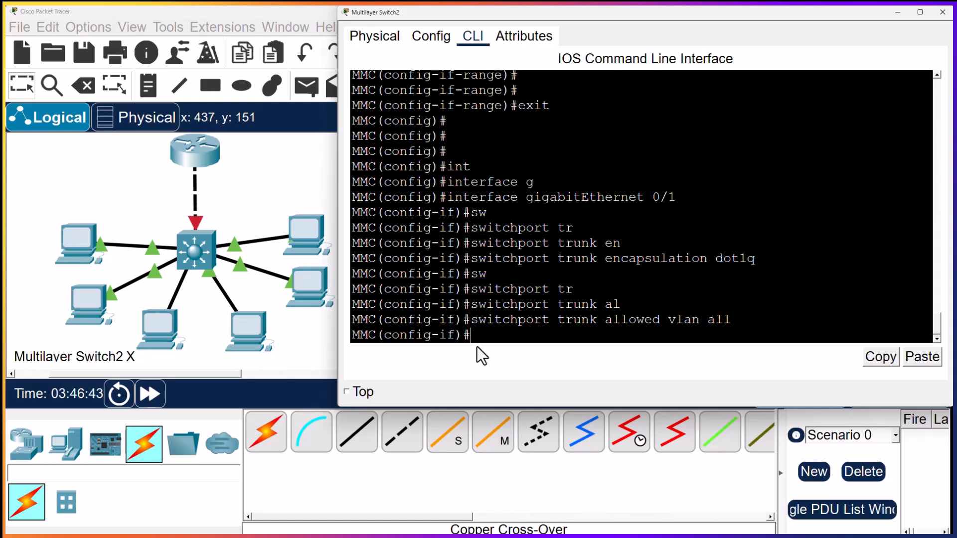
Exit the gigabitEthernet 0/1 interface configuration back to global configuration mode
text(exit)
key(Return)
key(Return)
key(Return)
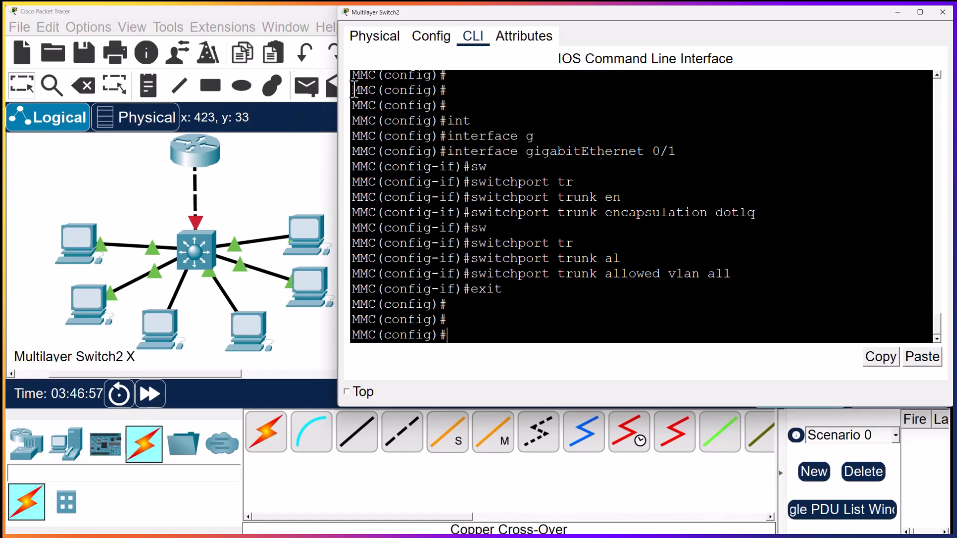
Open the router's command line and enter privileged mode, then global configuration mode with conf t
click(215, 179)
click(209, 167)
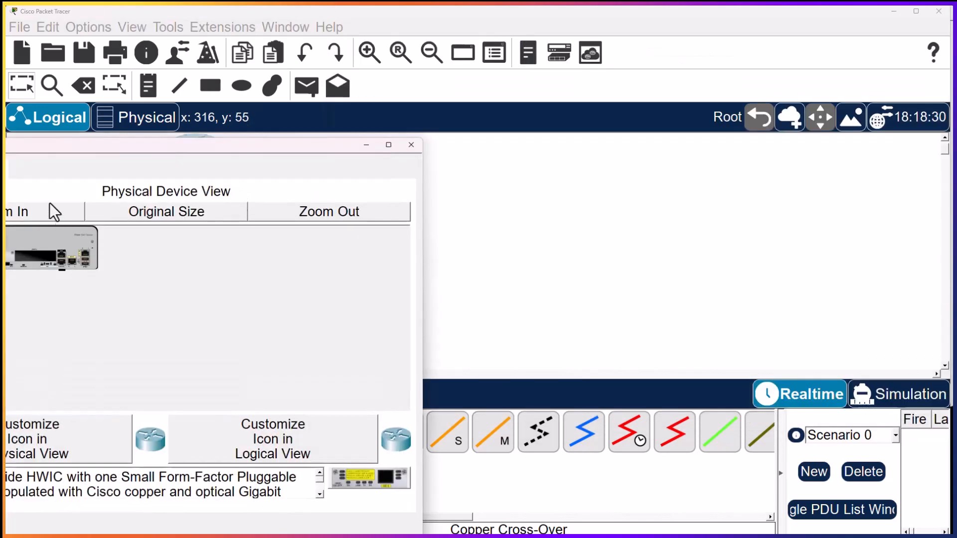
text(en)
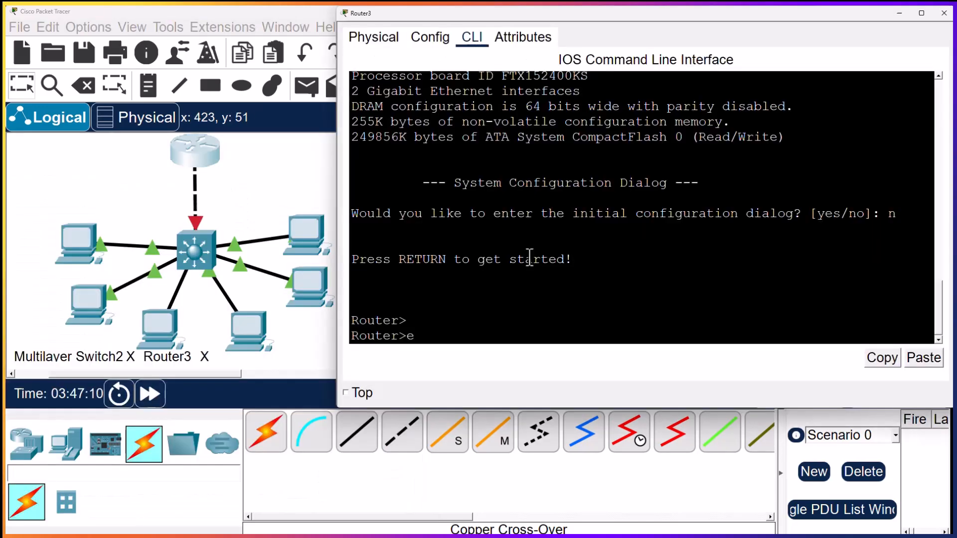
key(Return)
key(Return)
key(Return)
text(conf t)
key(Return)
key(Return)
key(Return)
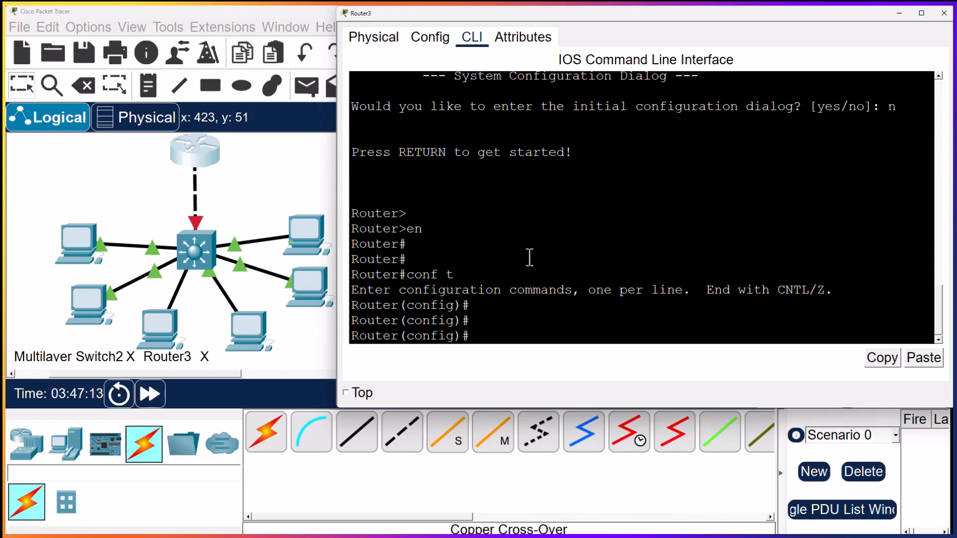
Set the router's hostname to MMC
text(hostnamr)
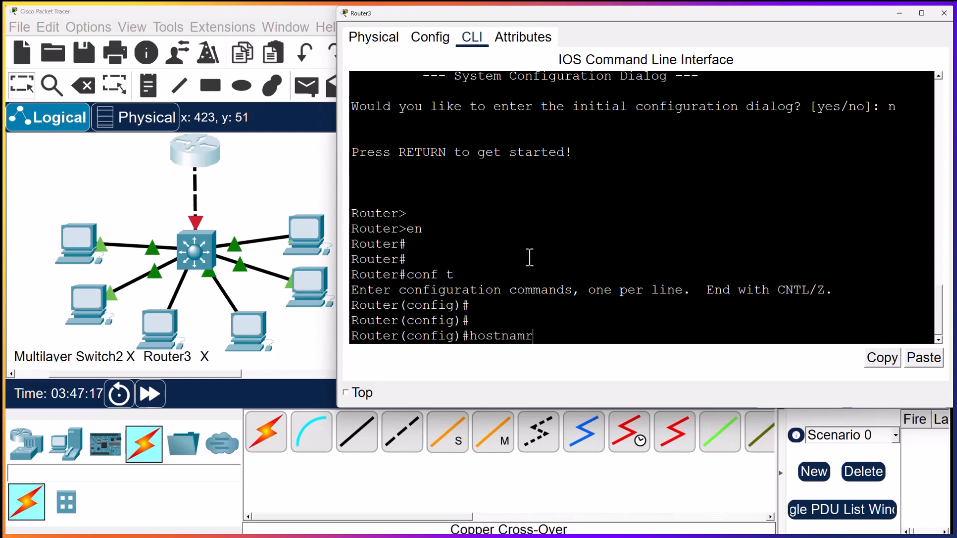
key(BackSpace)
text(e)
text( MMC)
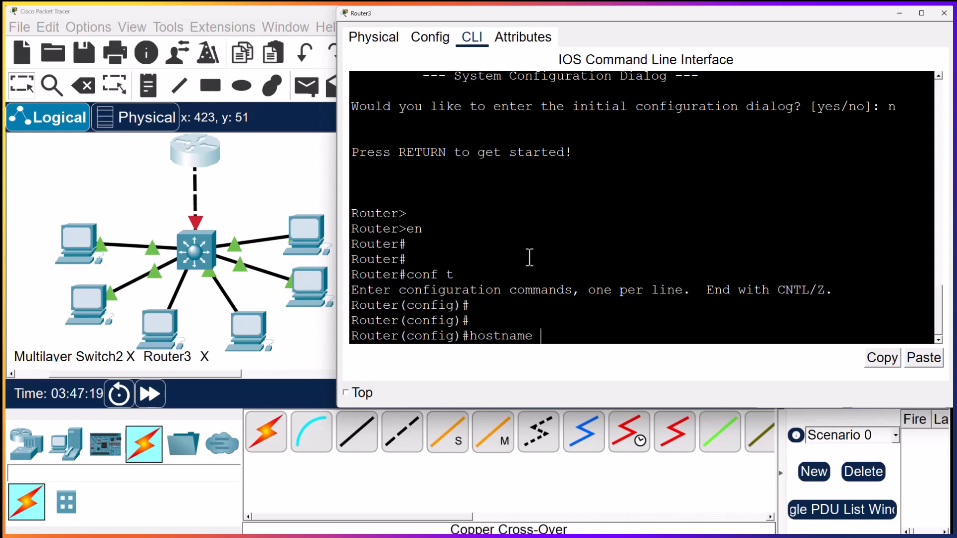
key(Return)
key(Return)
key(Return)
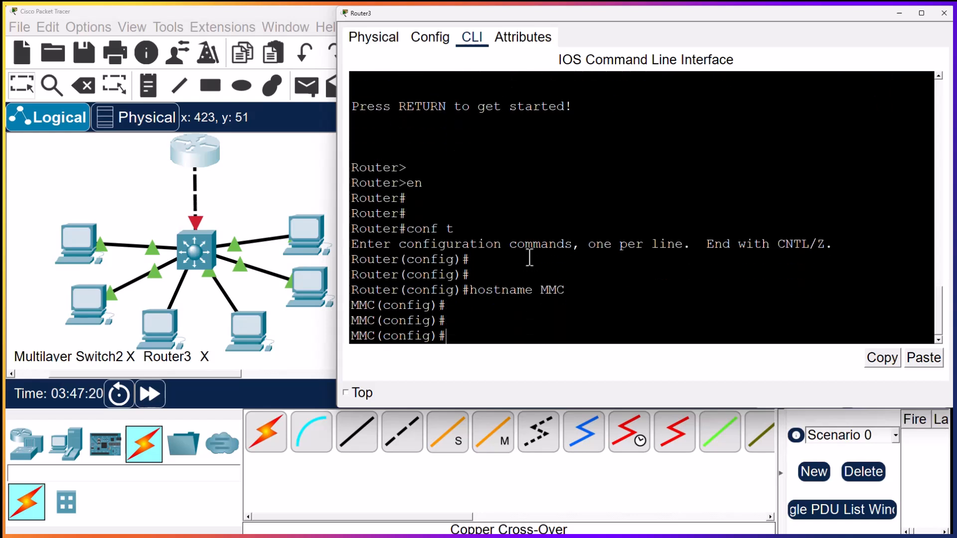
Enter configuration of the router's interface g0/1 and assign it IP address 192.168.1.1 with mask 255.255.255.0
text(int)
key(Tab)
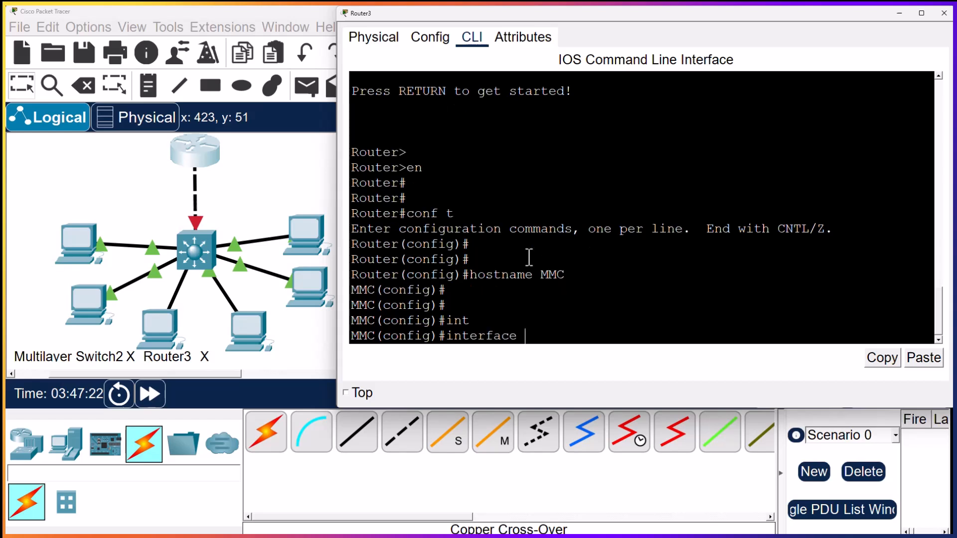
text(g0/1)
key(Return)
key(Return)
text(ip add 192.168.1.1 255.255.255.0)
Enable interface g0/1 with no shutdown and exit back to global configuration mode
key(Return)
text(no shutdown,)
key(BackSpace)
key(Return)
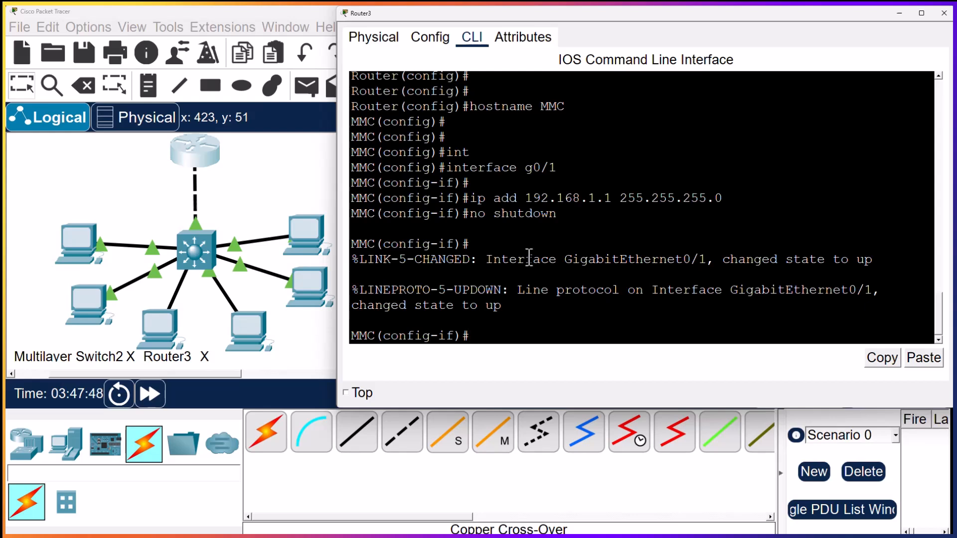
text(exit)
key(Return)
key(Return)
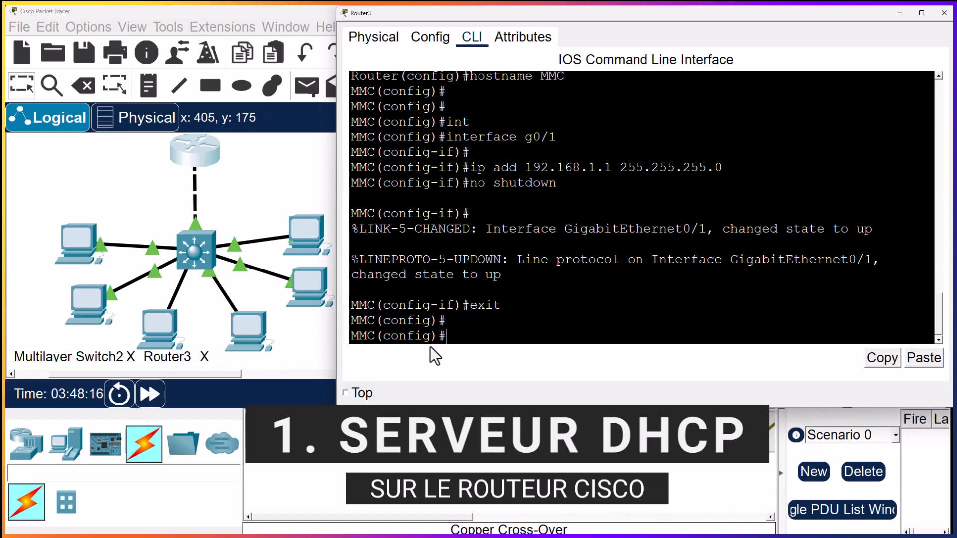
Exclude addresses 192.168.1.1 through 192.168.1.10 from DHCP assignment with ip dhcp excluded-address
text(ip dhcp ex)
key(Tab)
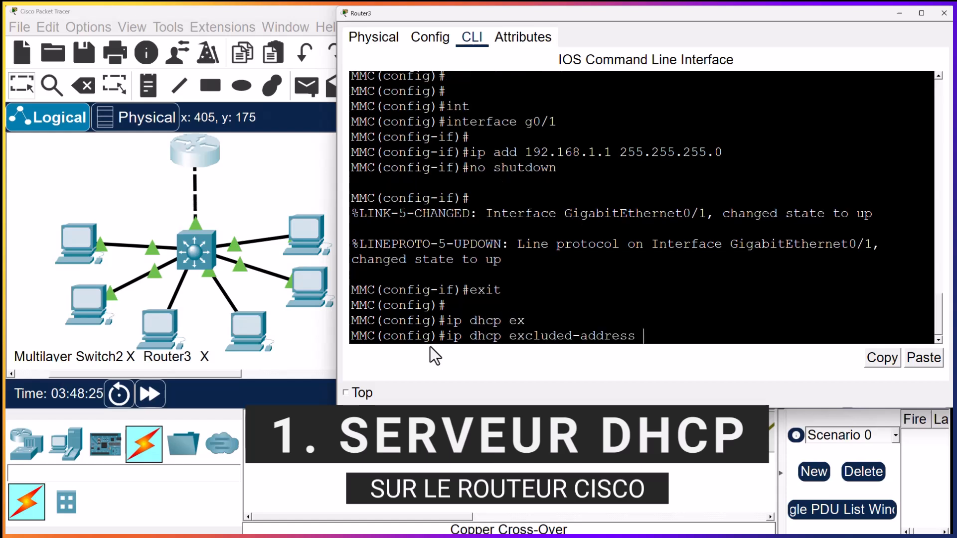
text(192.168.1.1 192.168)
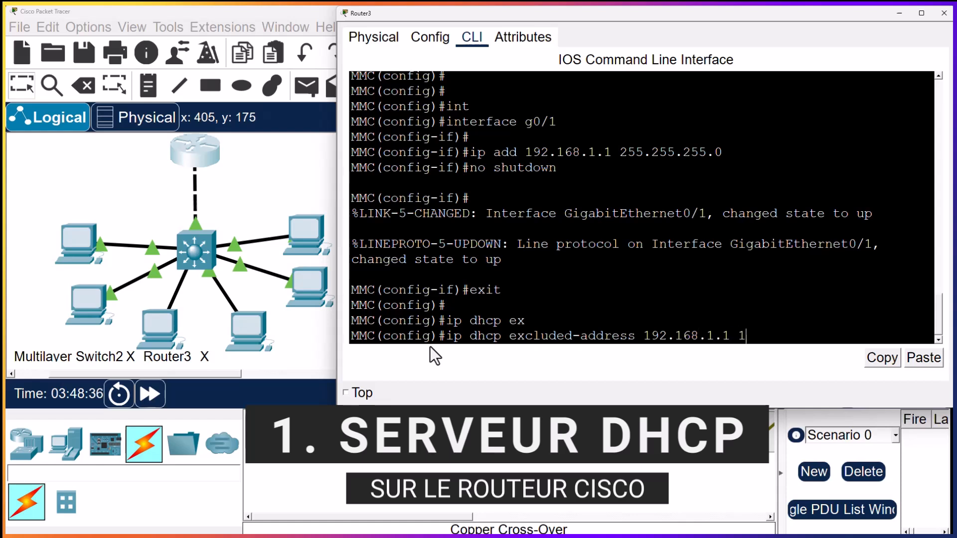
text(.1.10)
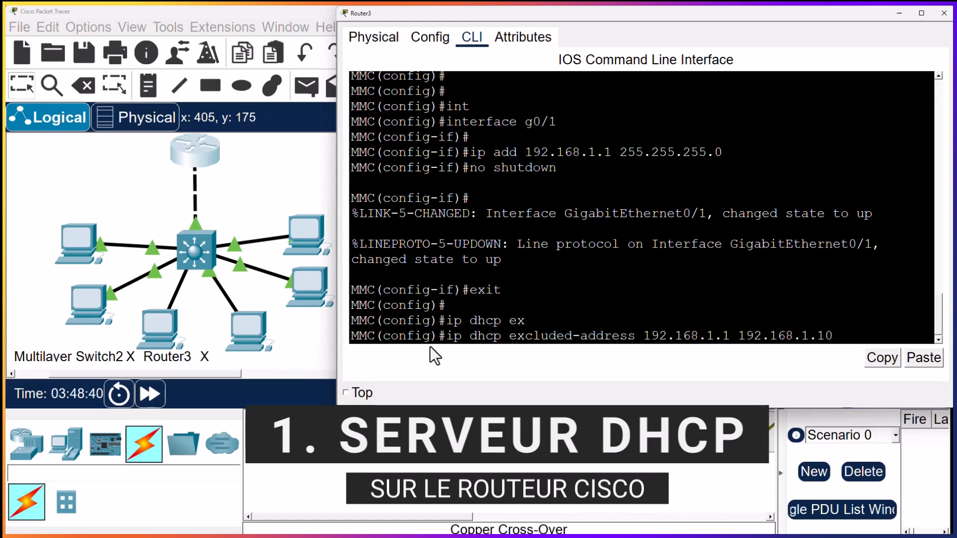
key(Return)
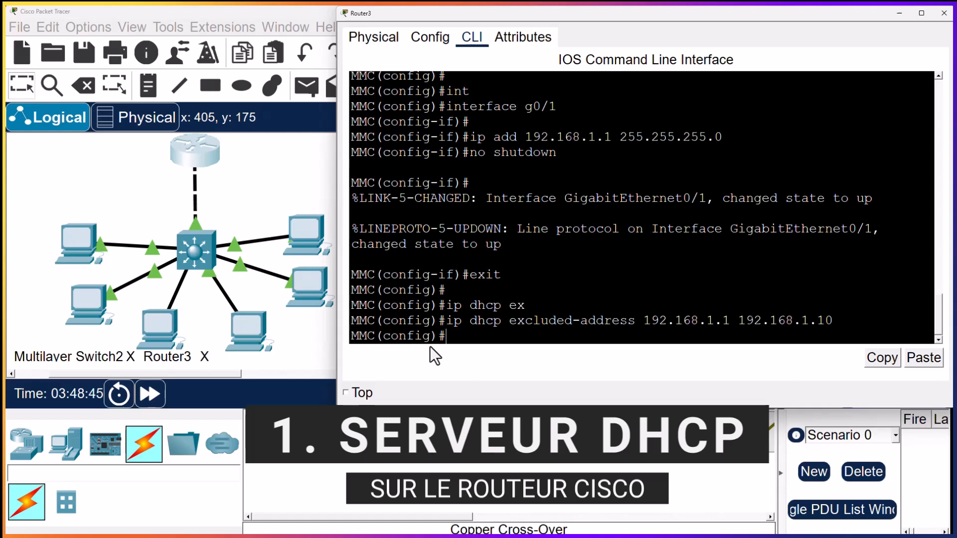
Create a DHCP pool named LAN on the router
text(ip dhcp pool )
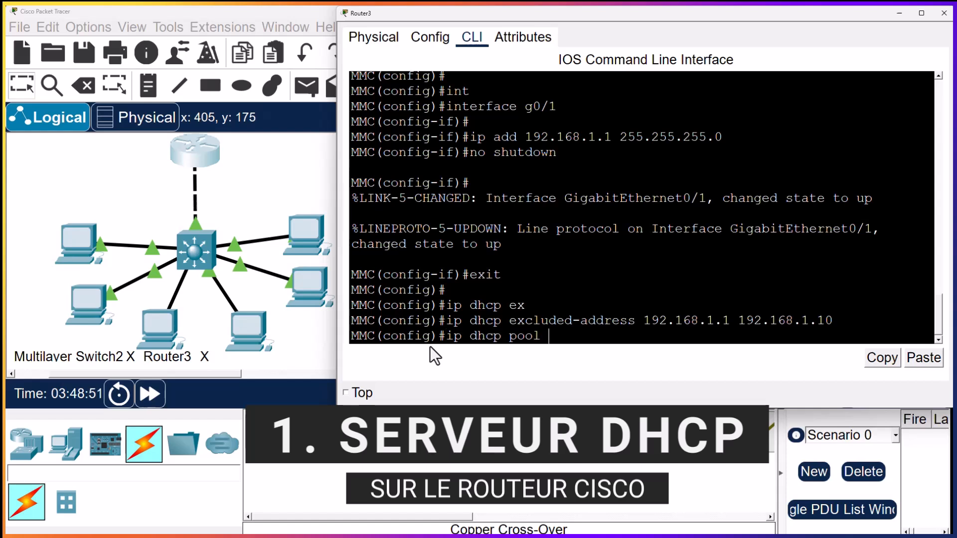
text(LAN)
key(Return)
Define the LAN pool's network as 192.168.1.0 with mask 255.255.255.0
text(NET)
key(Tab)
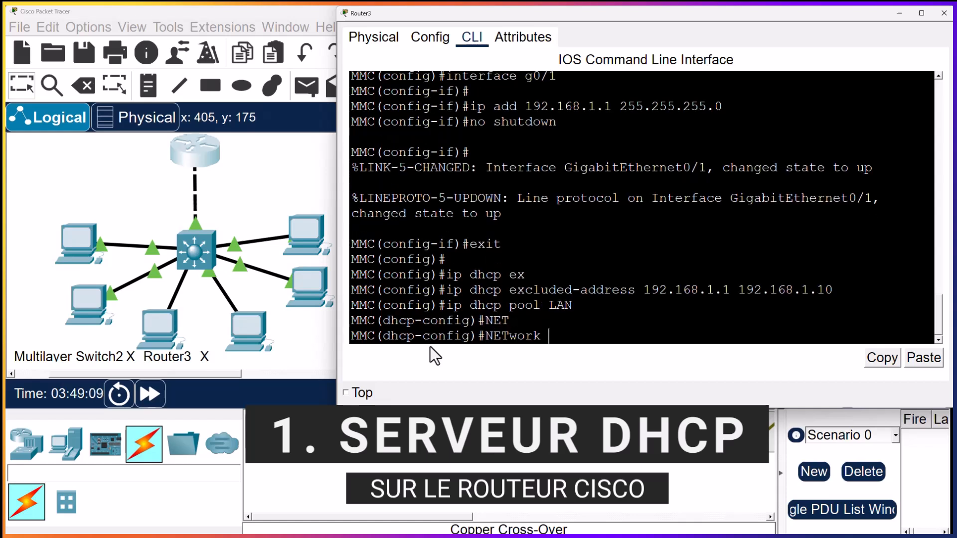
text(192.1)
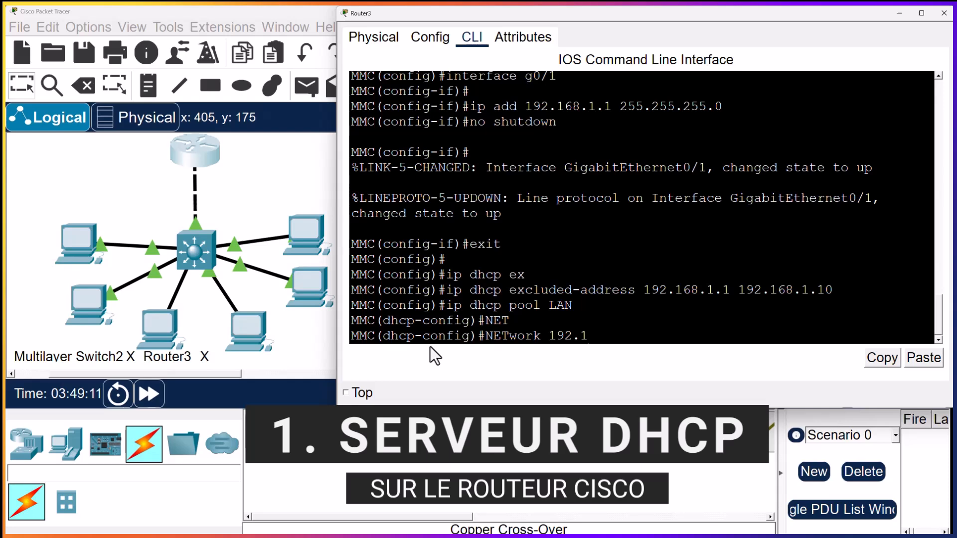
text(68.)
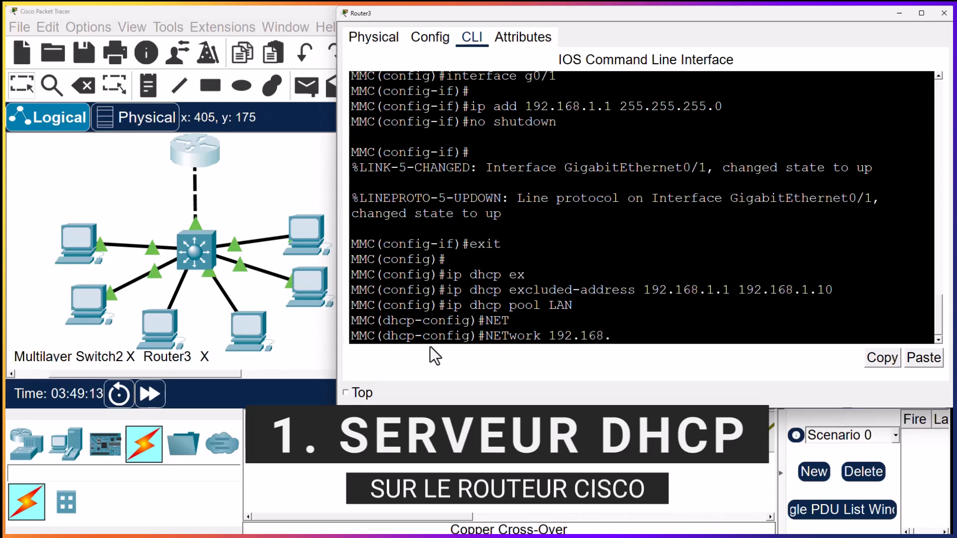
text(1.0 255.255.255.0)
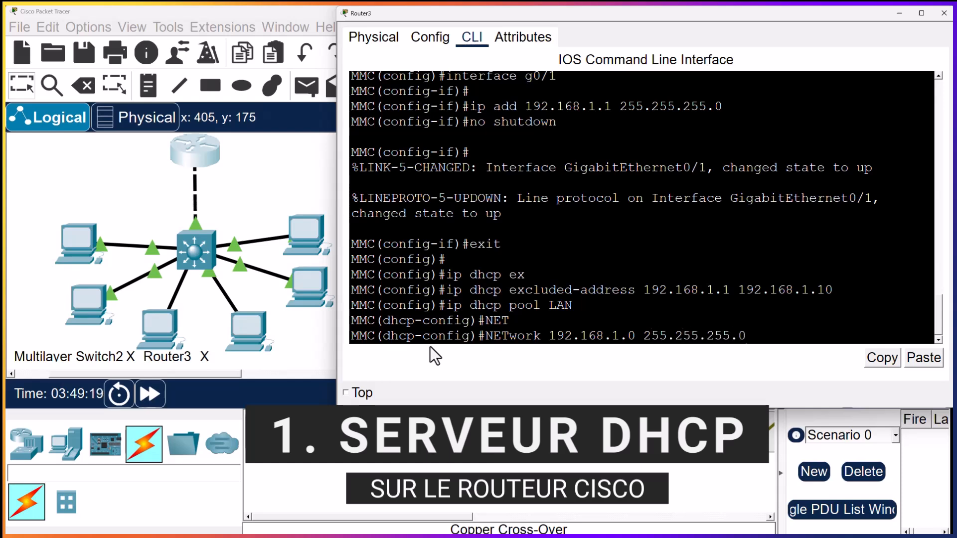
key(Return)
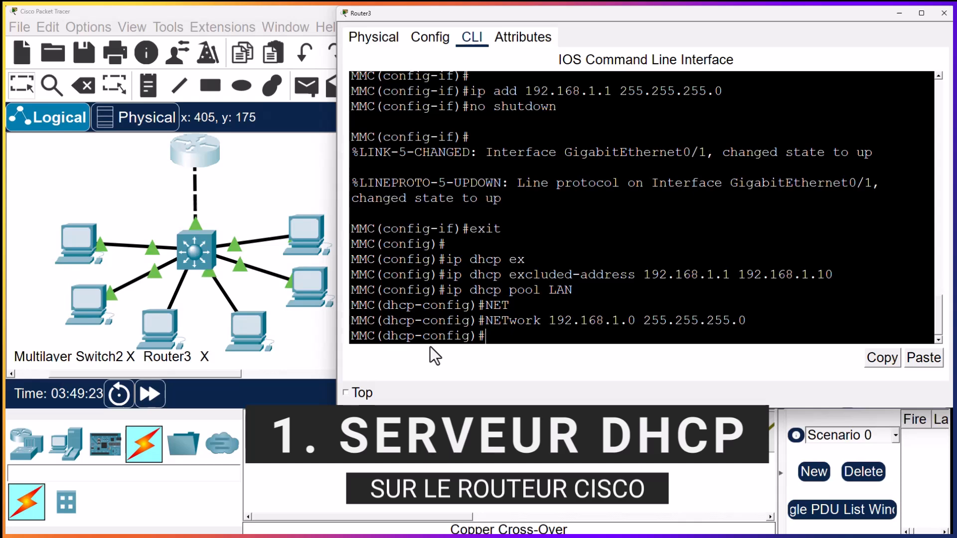
Set the LAN pool's default router to 192.168.1.1
text(def)
key(Tab)
text(192.1)
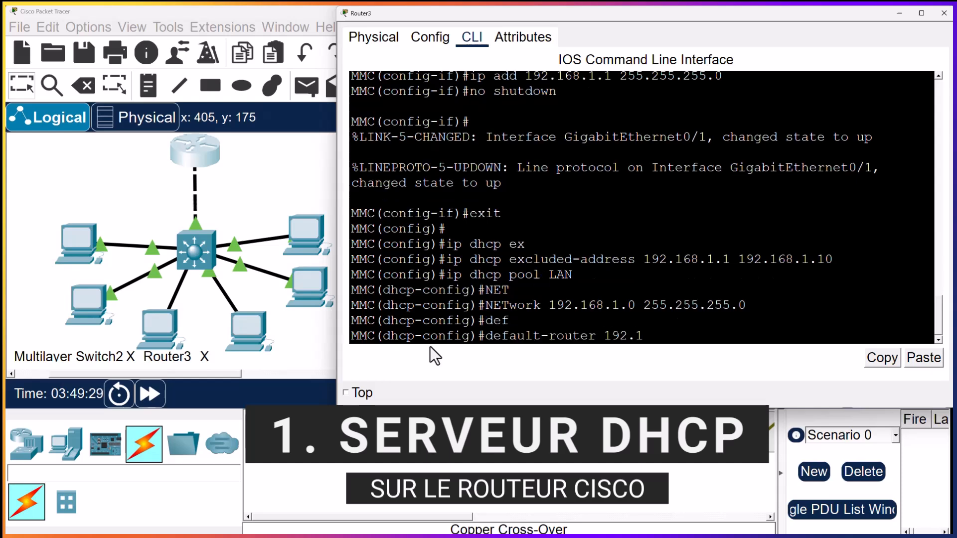
text(68.1.1)
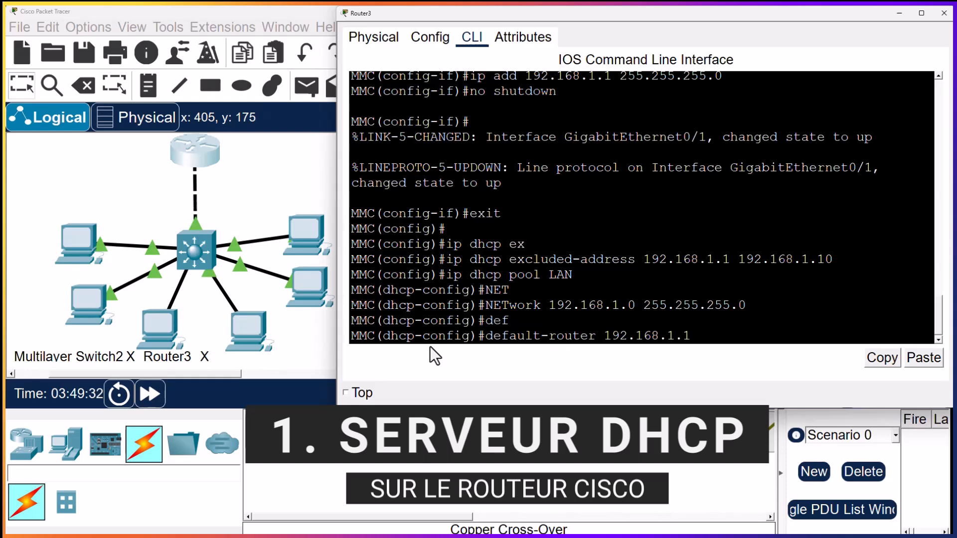
key(Return)
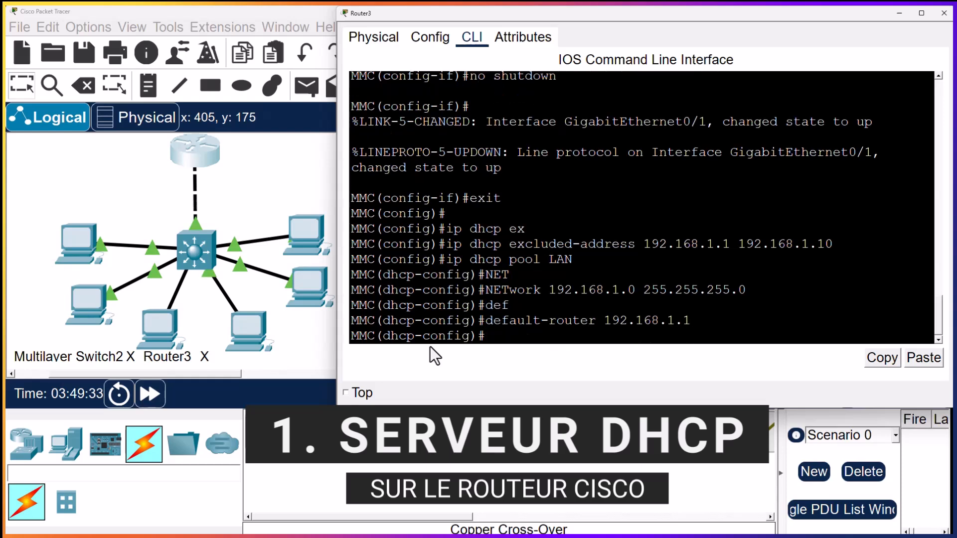
Set the LAN pool's DNS server to 8.8.8.8 and exit the DHCP pool configuration
text(dn)
key(Tab)
text(8.)
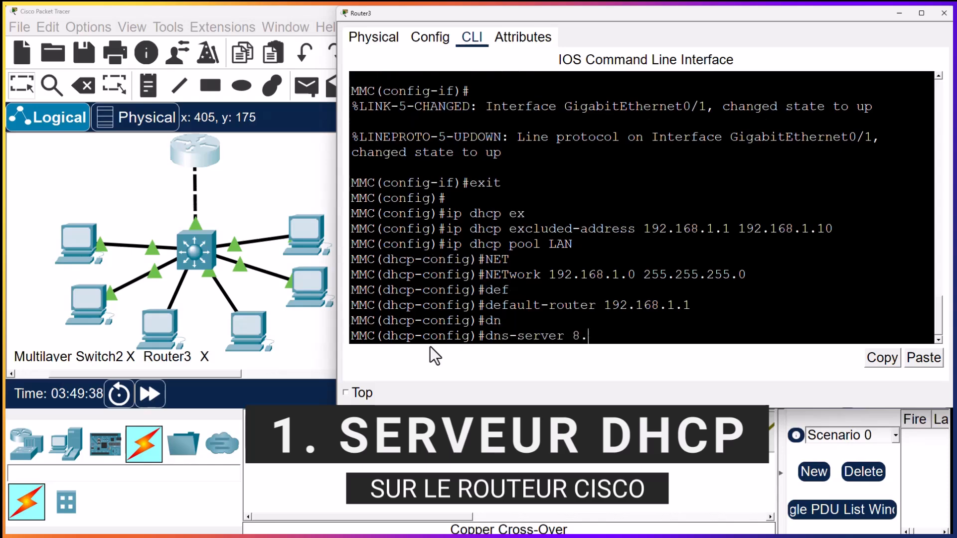
text(8.8.8)
key(Return)
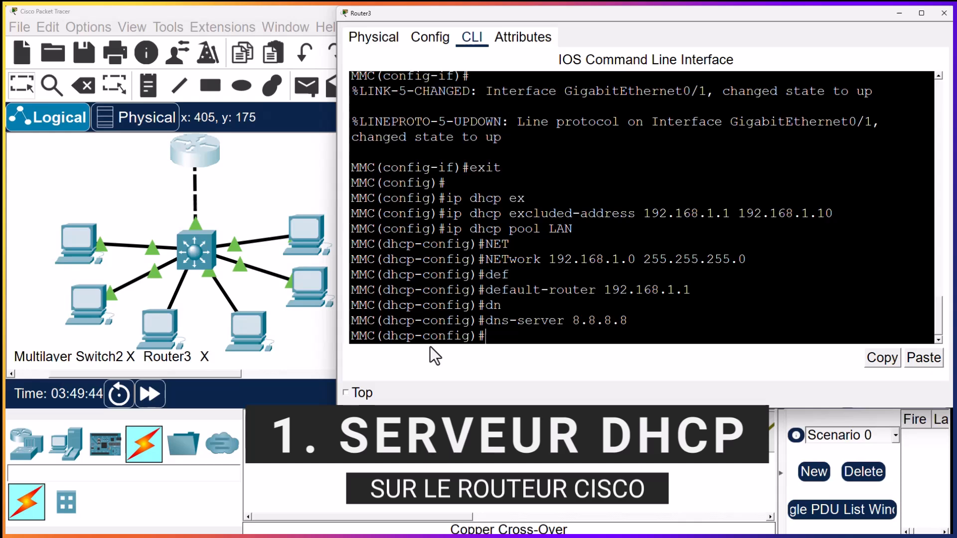
text(exit)
key(Return)
key(Return)
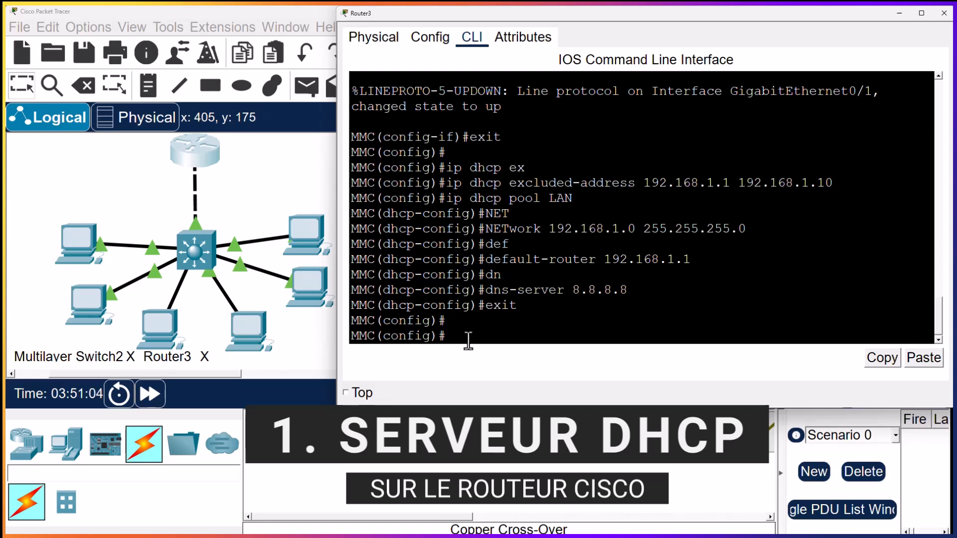
Create interface loopback 0 on the router and enter its configuration
text(int)
key(Tab)
text(lo)
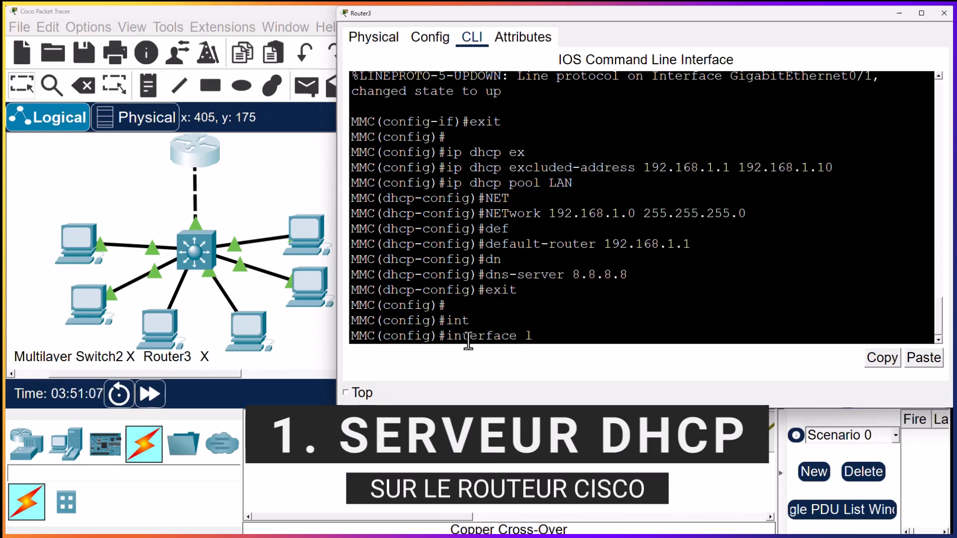
key(Tab)
text(0)
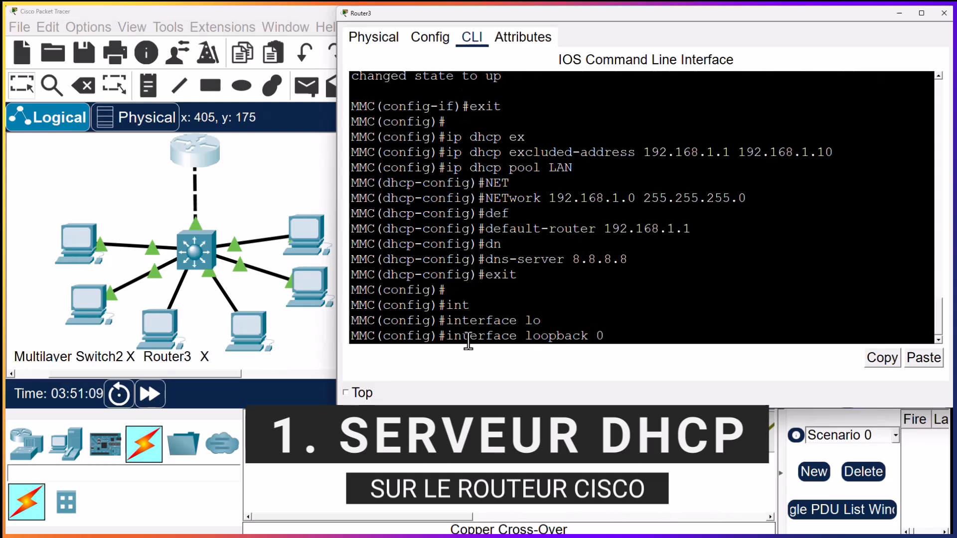
key(Return)
key(Return)
key(Return)
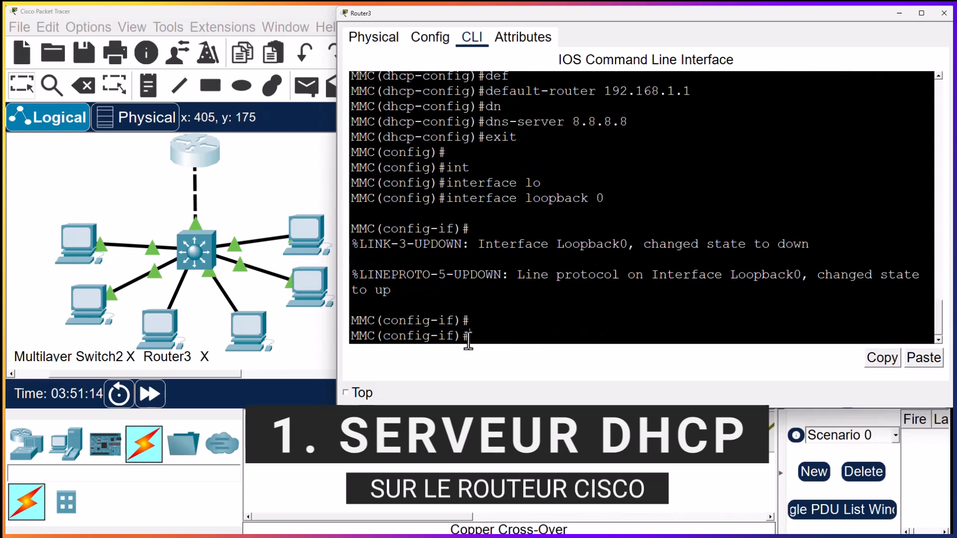
Assign IP address 8.8.8.8 with mask 255.255.255.255 to loopback 0 and exit the interface configuration
text(ip add 8.8.8.8 255.255.255.0)
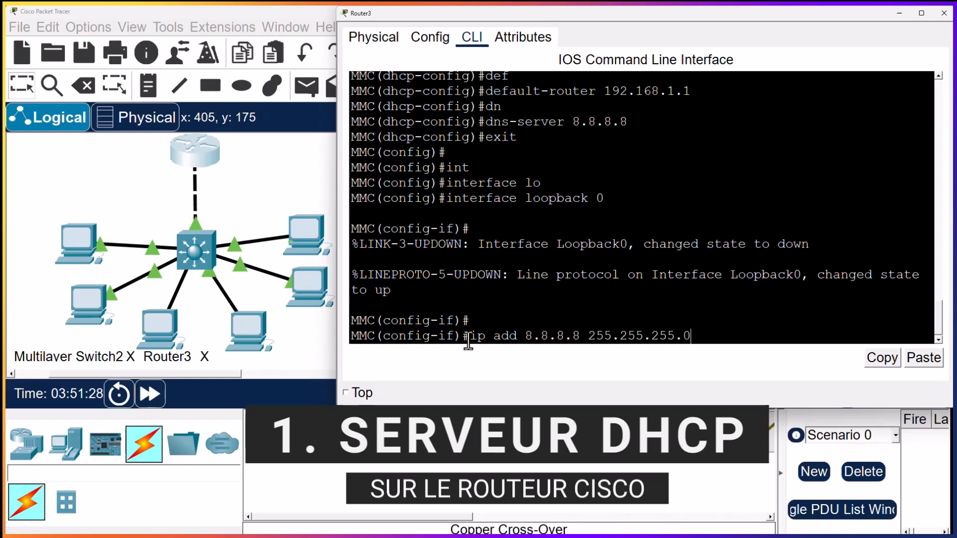
key(BackSpace)
text(255)
key(Return)
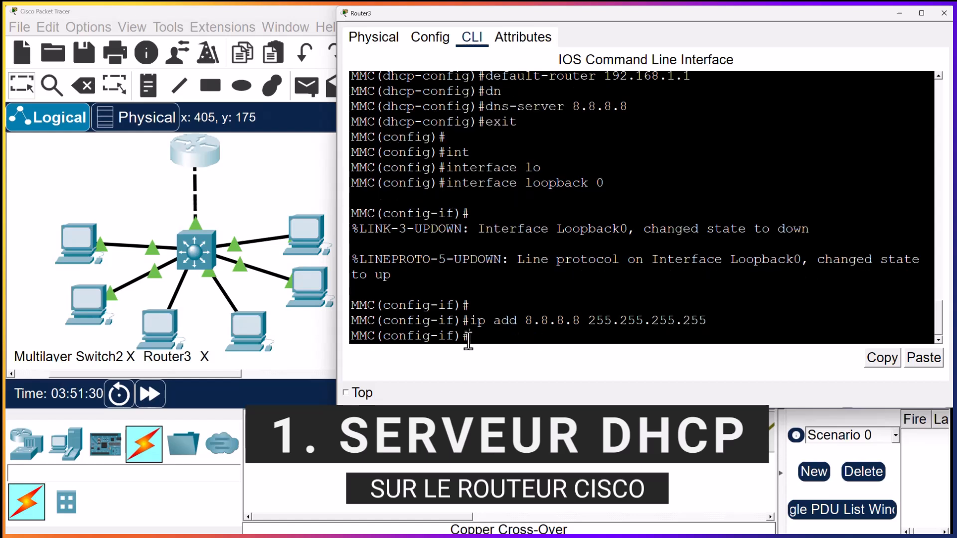
text(exit)
key(Return)
key(Return)
key(Return)
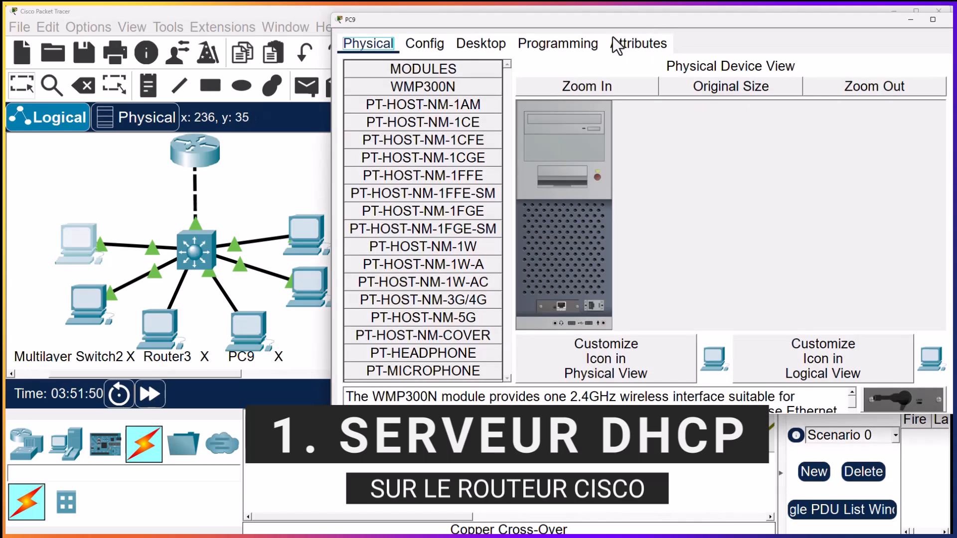
Switch PC9's IP configuration to DHCP and close its window
click(467, 44)
click(398, 102)
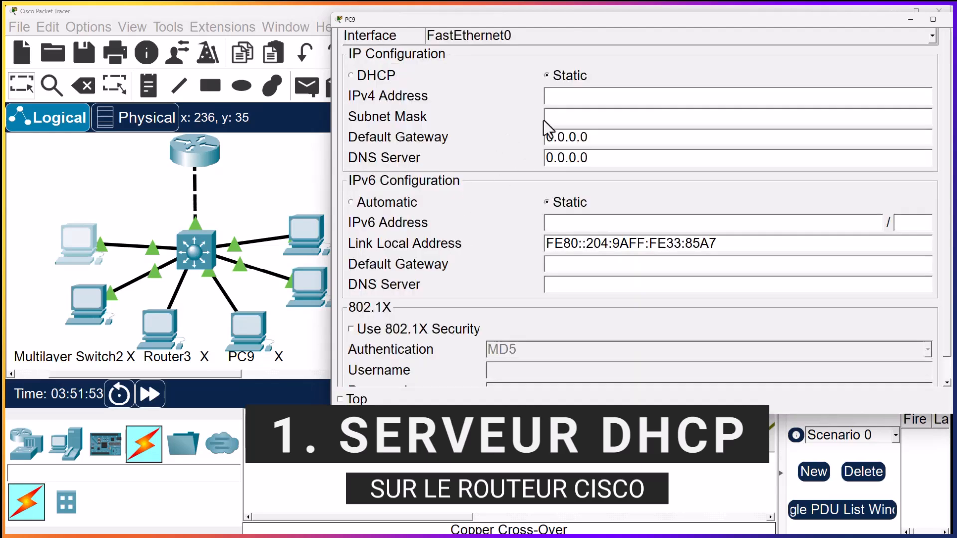
click(356, 79)
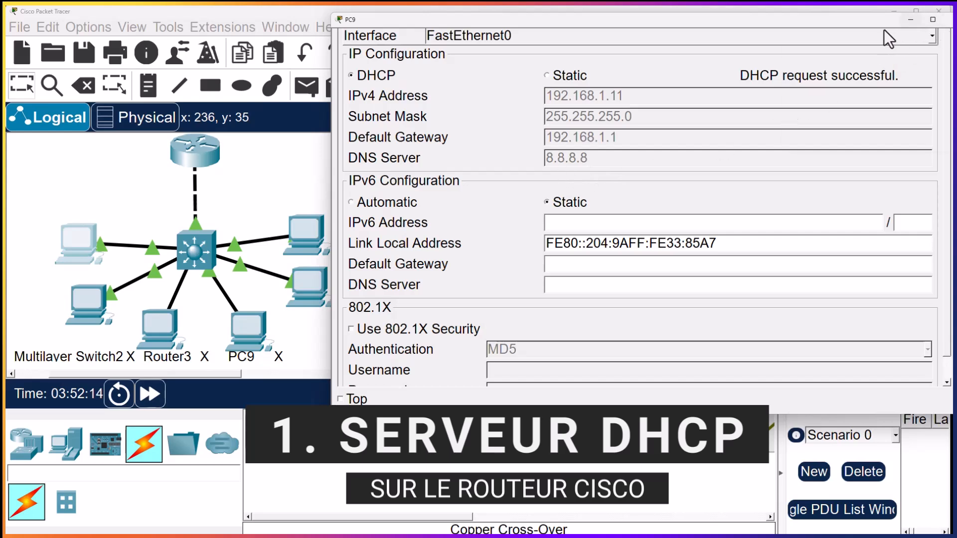
drag(878, 22, 854, 24)
click(931, 21)
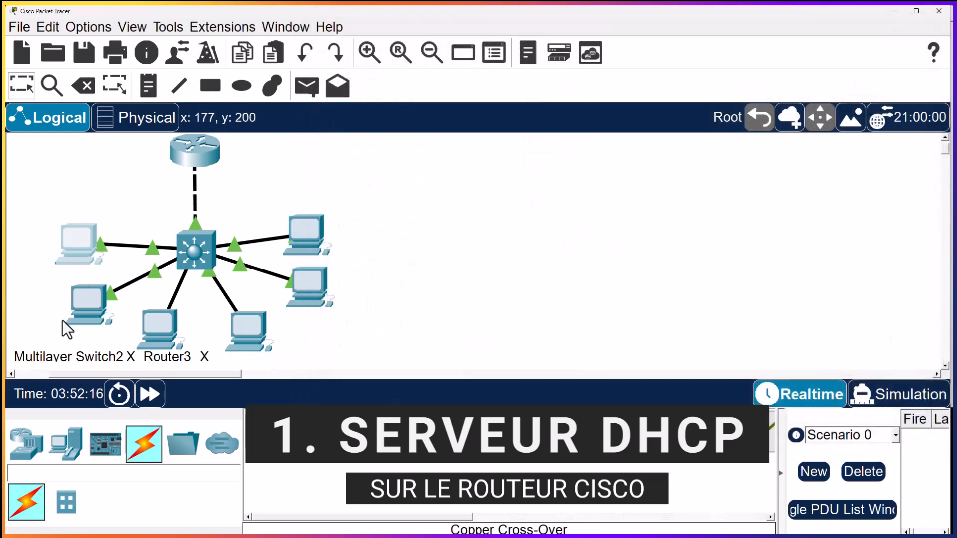
Open PC10, switch its IP configuration to DHCP, and close its window
click(306, 235)
drag(259, 157, 805, 13)
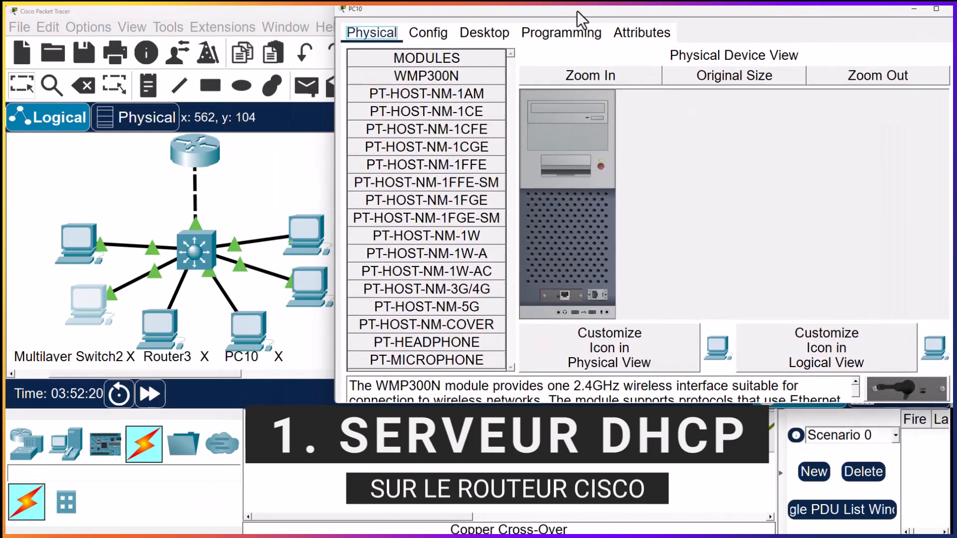
click(479, 32)
click(403, 88)
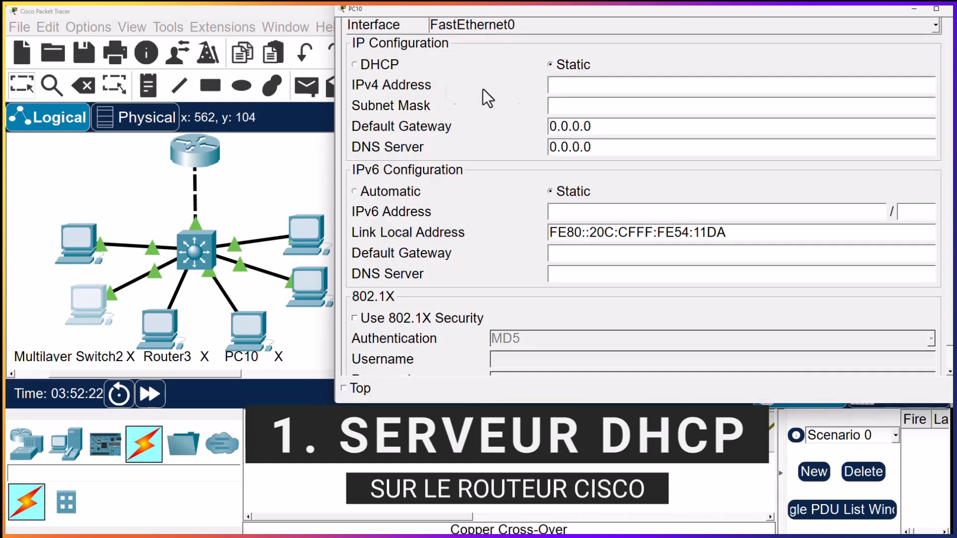
click(374, 68)
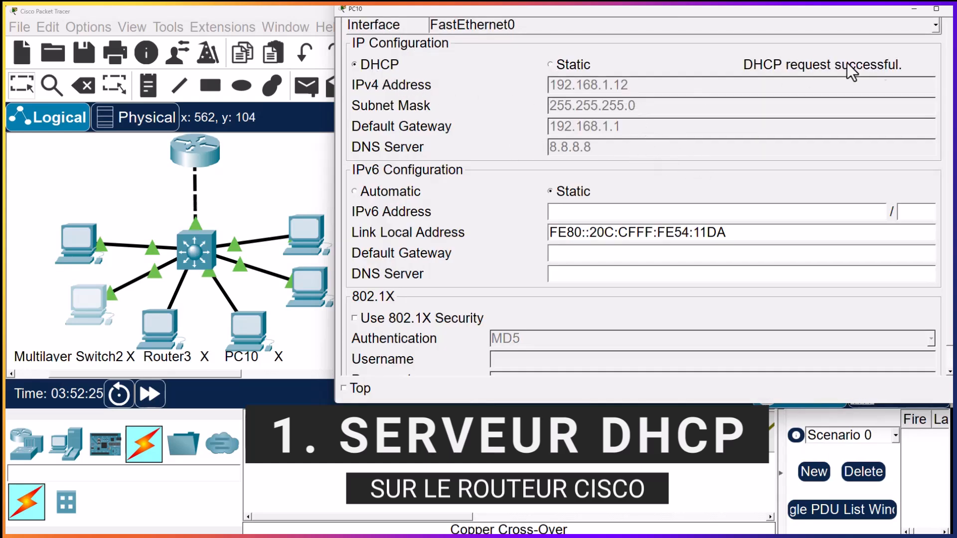
drag(874, 11, 842, 11)
click(925, 10)
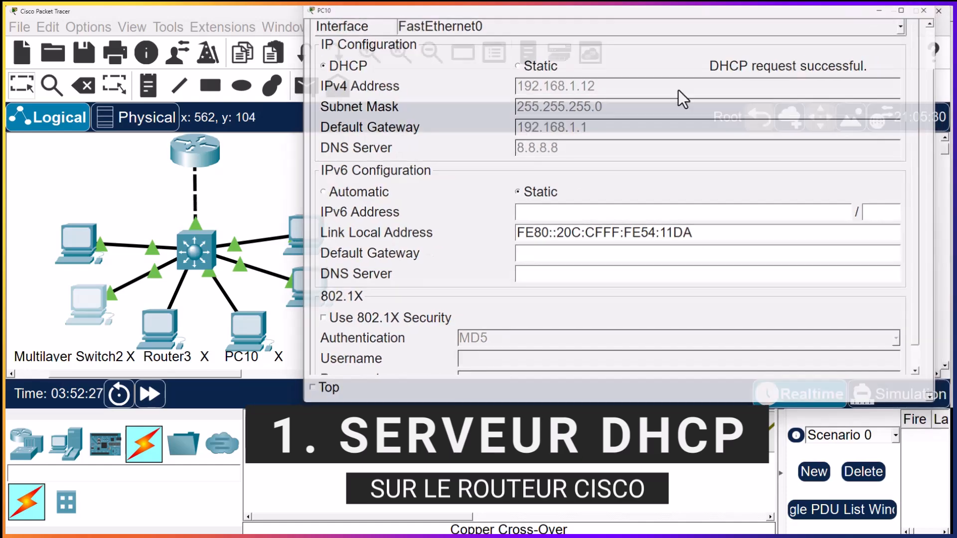
Open PC11's IP configuration and switch it to DHCP
click(167, 336)
drag(182, 151, 697, 38)
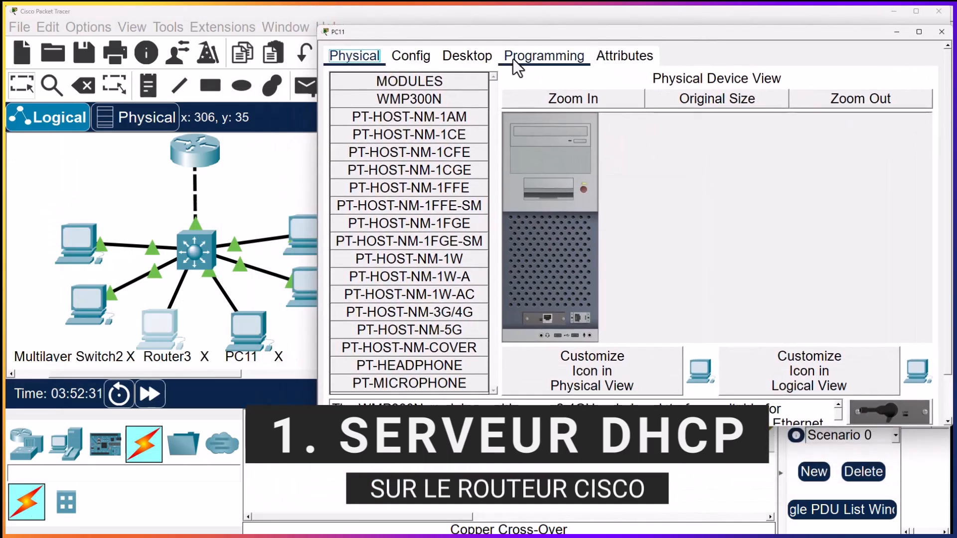
click(468, 63)
click(414, 140)
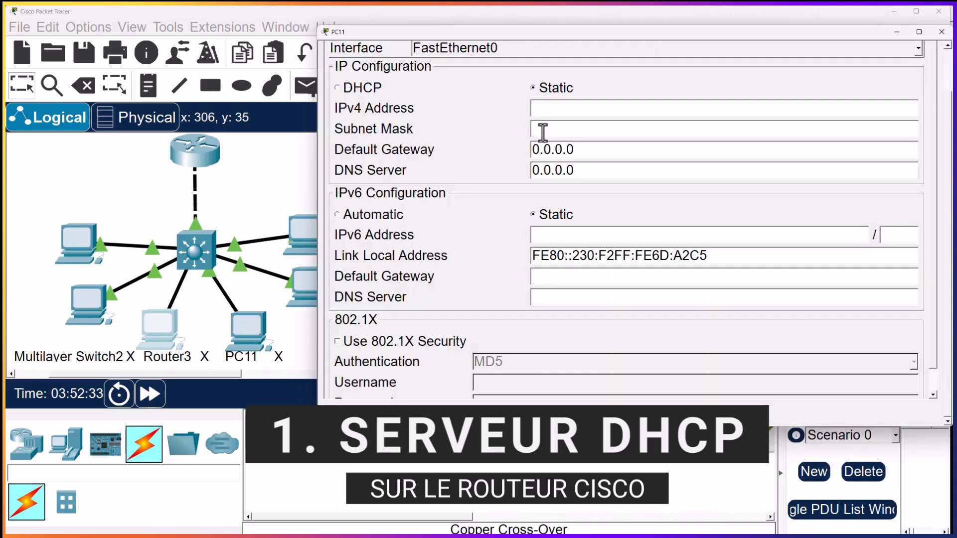
click(387, 93)
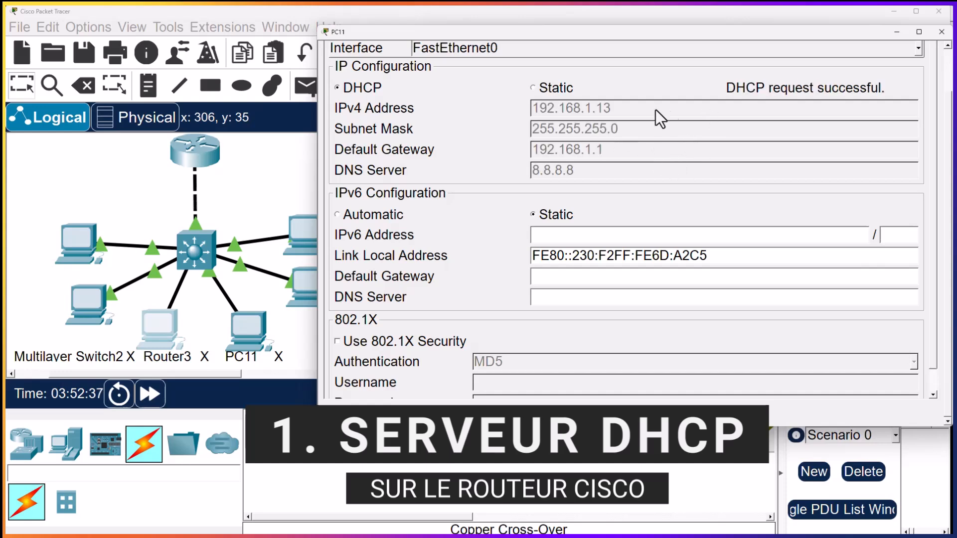
Close PC11's window, switch PC8's IP configuration to DHCP, and close PC8's window
click(941, 32)
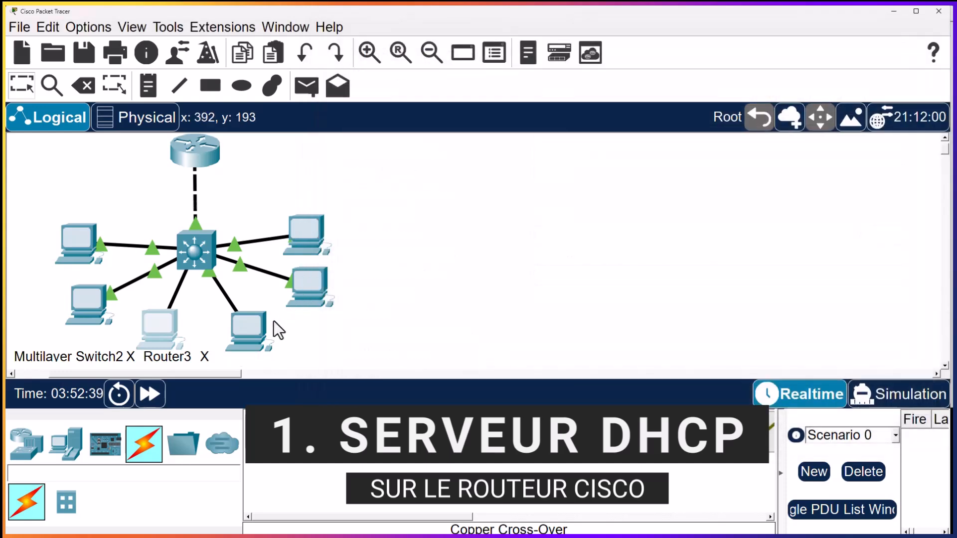
drag(177, 149, 704, 26)
click(459, 49)
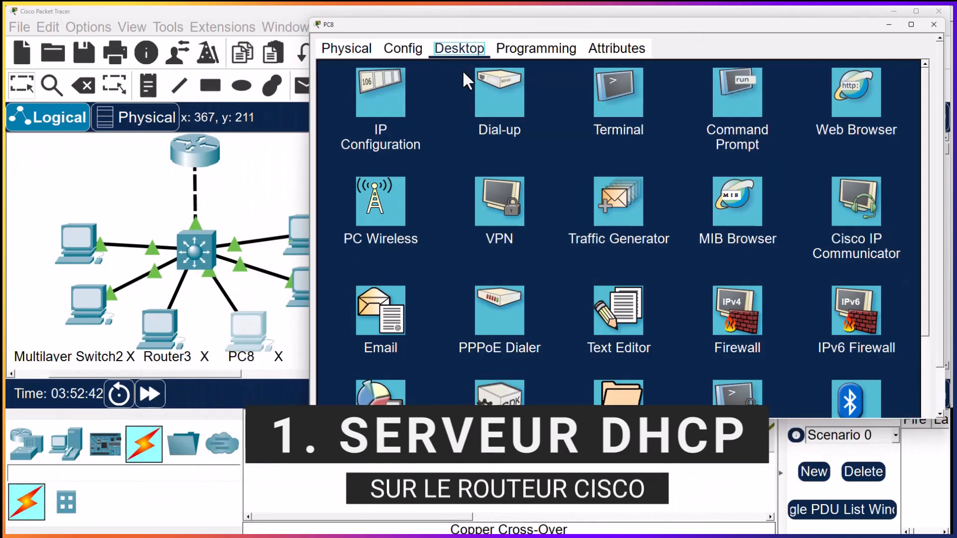
click(404, 117)
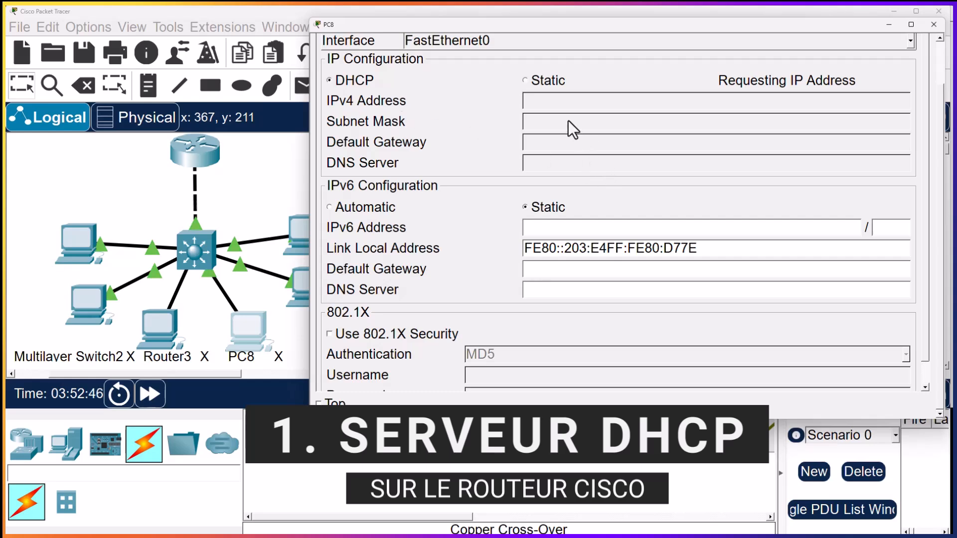
click(933, 25)
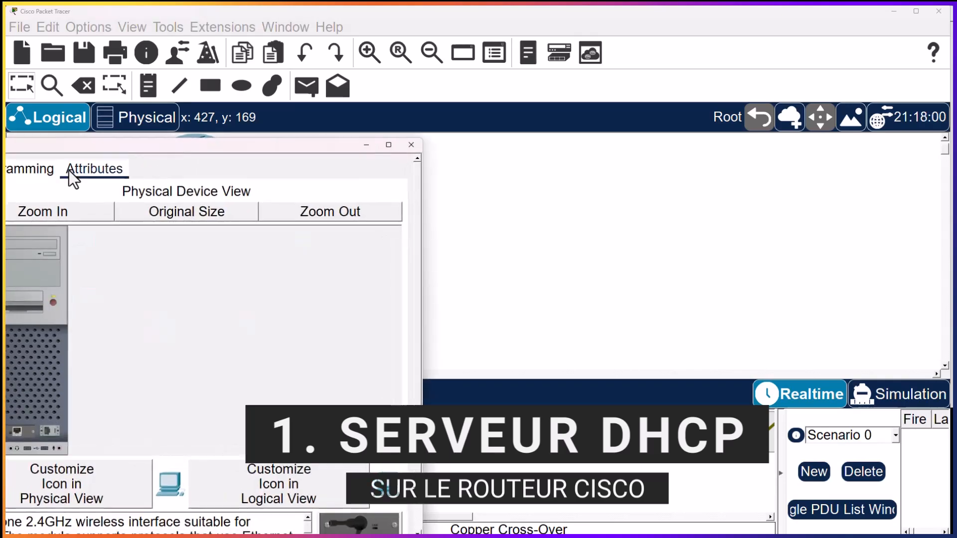
Switch PC7's IP configuration to DHCP and close its window
drag(130, 146, 579, 27)
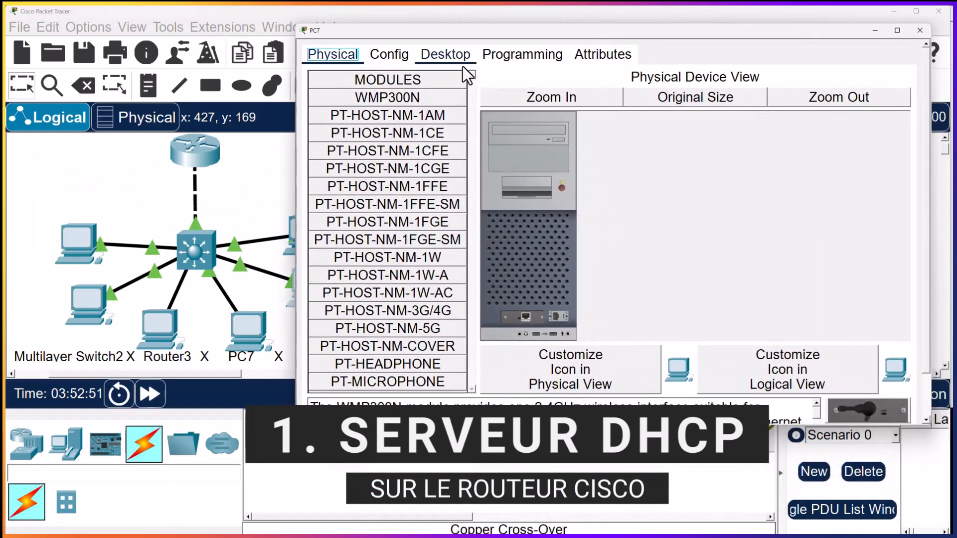
click(448, 57)
click(369, 112)
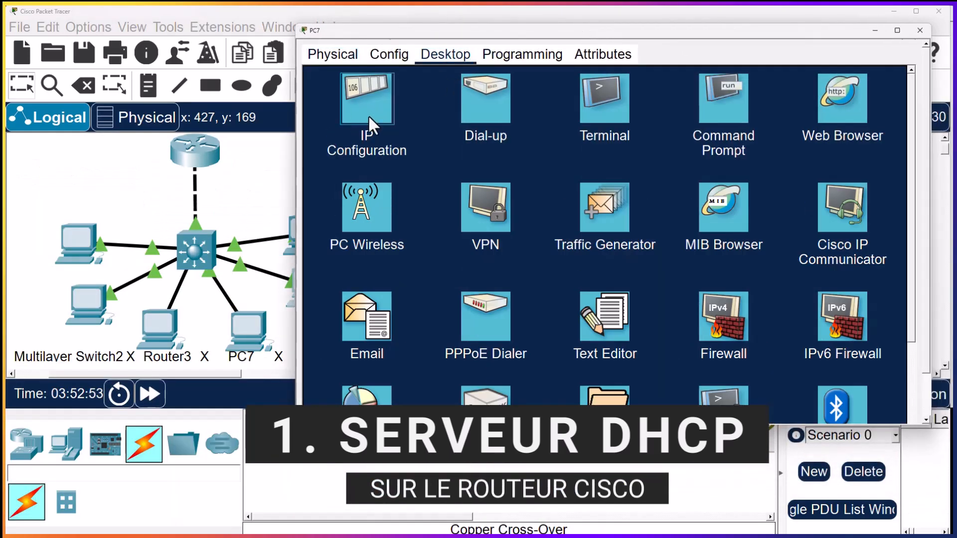
click(339, 86)
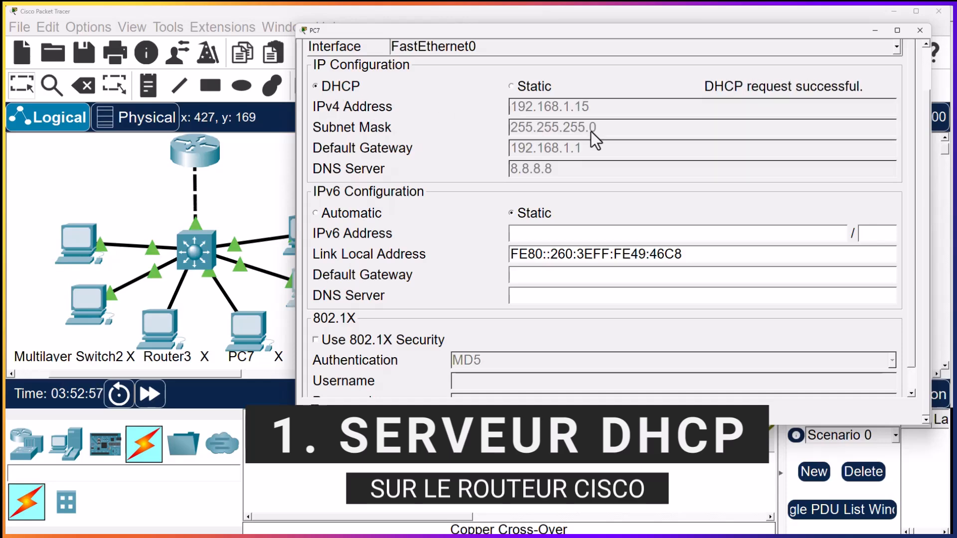
click(920, 31)
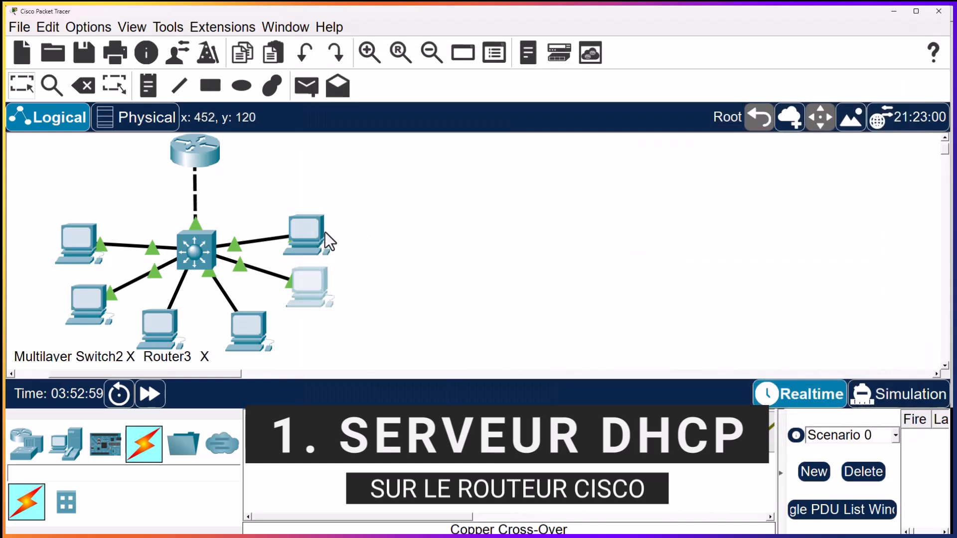
Open PC6, switch its IP configuration to DHCP, and close its window
click(304, 235)
drag(138, 147, 645, 31)
click(443, 56)
click(367, 131)
click(331, 89)
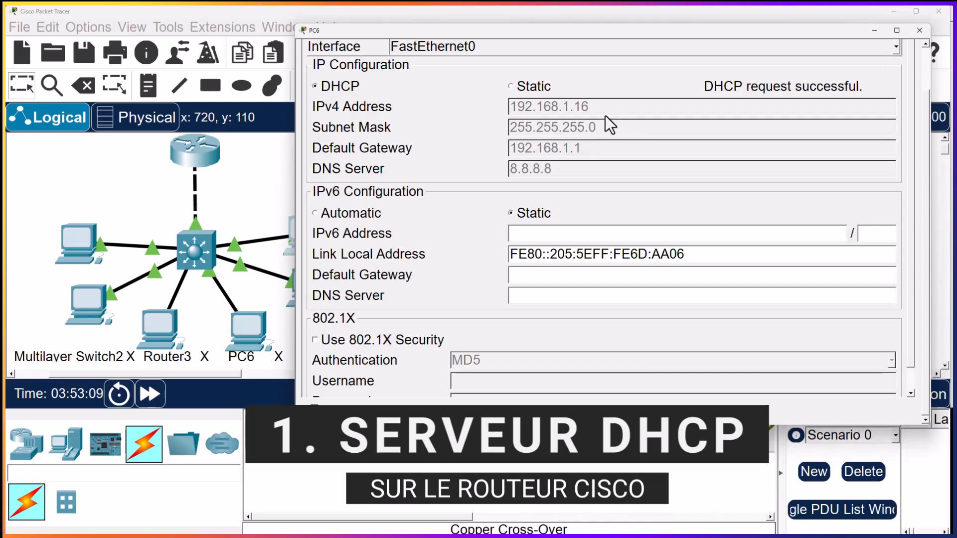
click(920, 31)
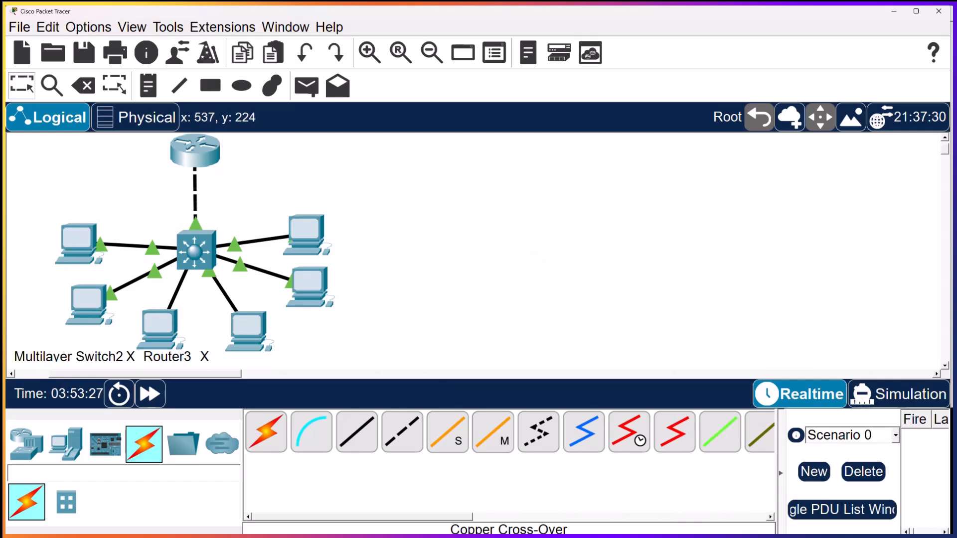
Consult the Lab 13 DHCP snooping diagram image and open the multilayer switch's command line at a fresh configuration prompt
click(352, 537)
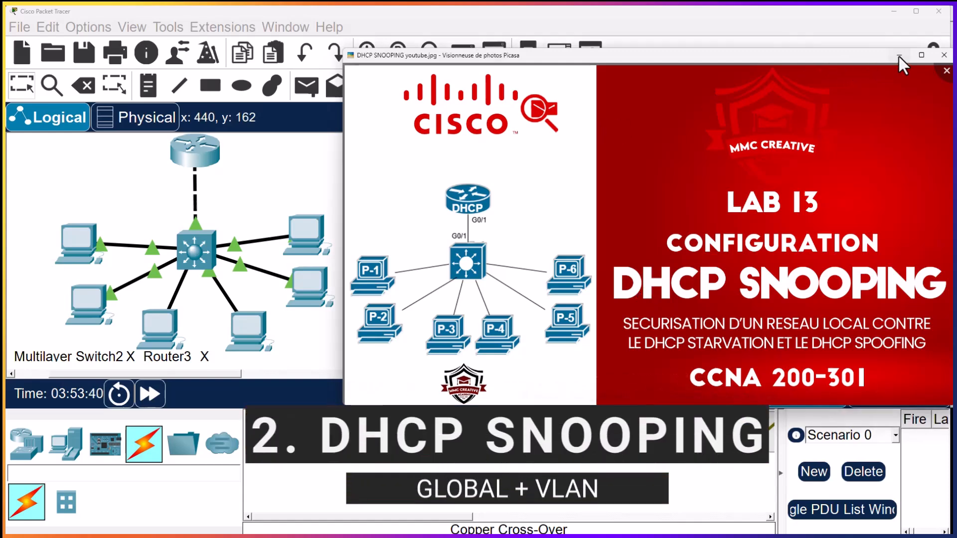
click(899, 56)
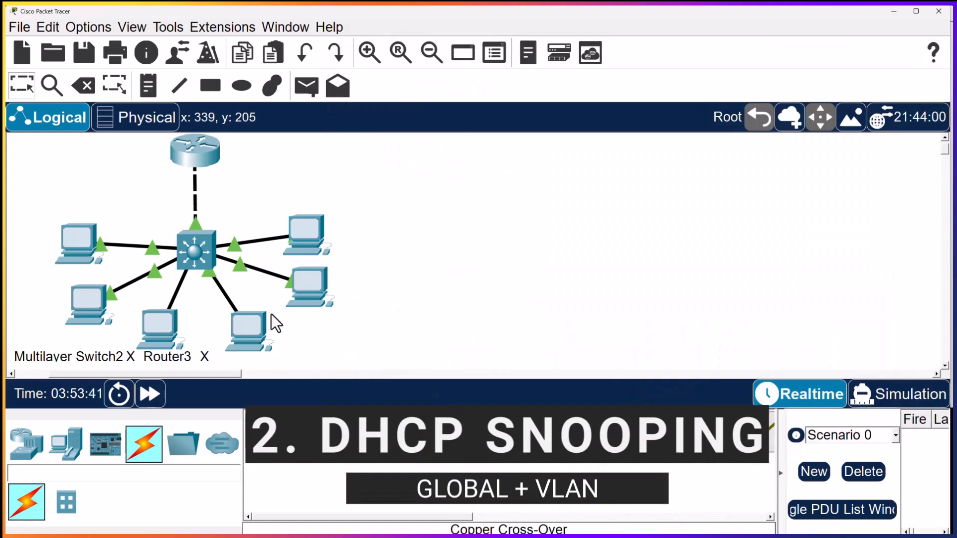
click(196, 251)
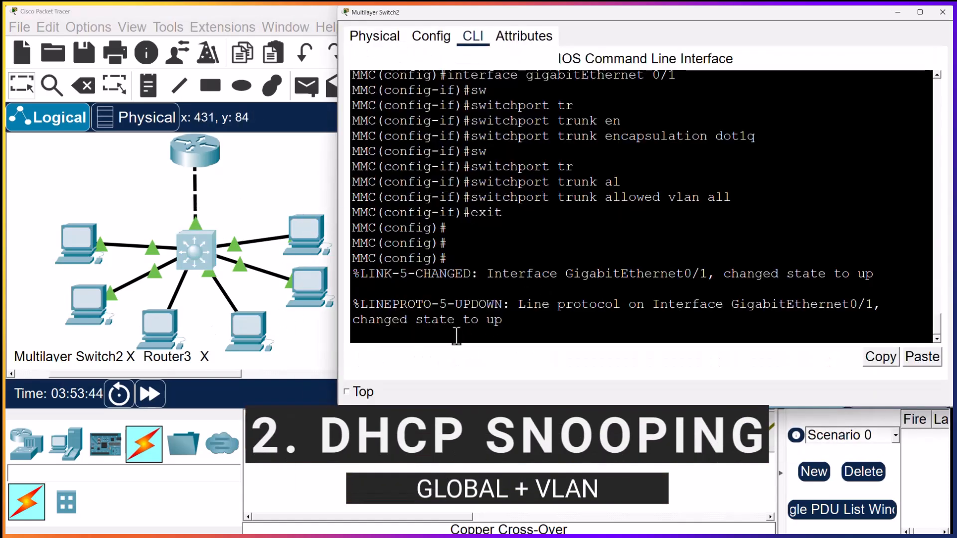
key(Return)
key(Return)
key(Return)
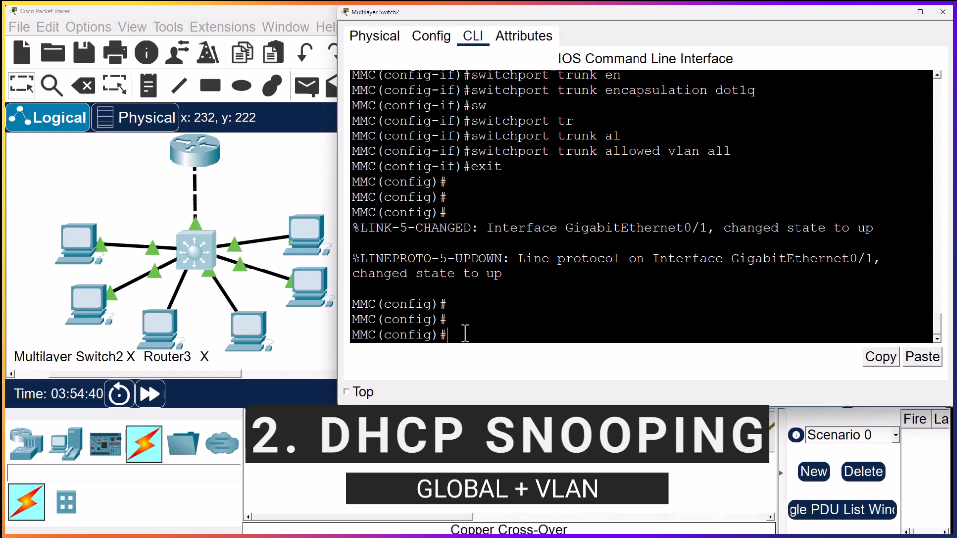
Enable DHCP snooping globally on the multilayer switch with the ip dhcp snooping command
text(ip dhcp)
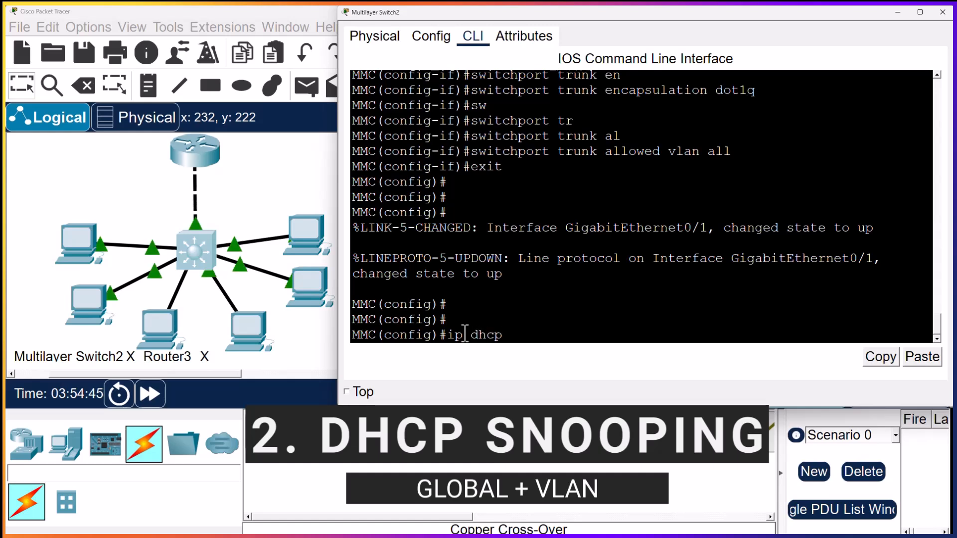
text( sn)
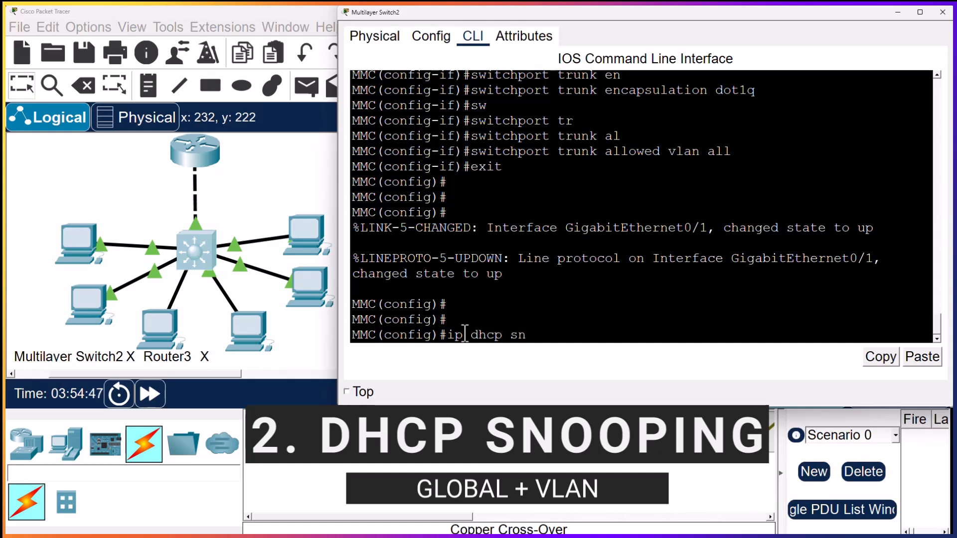
key(Tab)
key(Return)
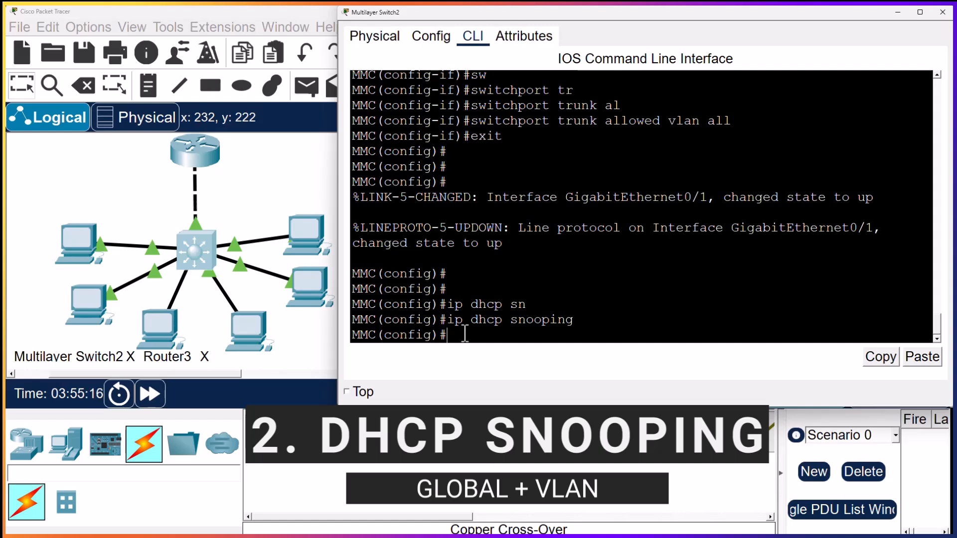
Enable DHCP snooping for VLAN 1 on the switch with ip dhcp snooping vlan 1
text(ip dhcp sn)
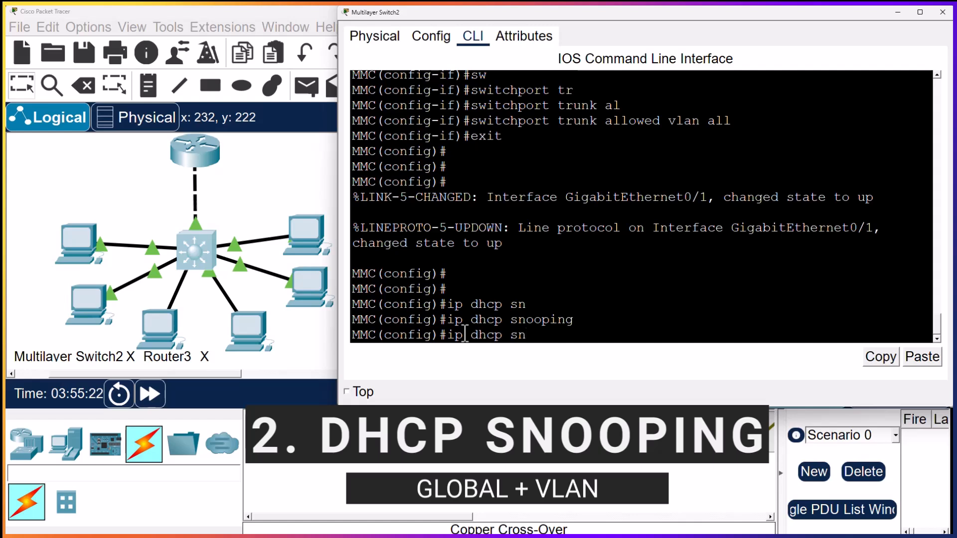
key(Tab)
text(vlan)
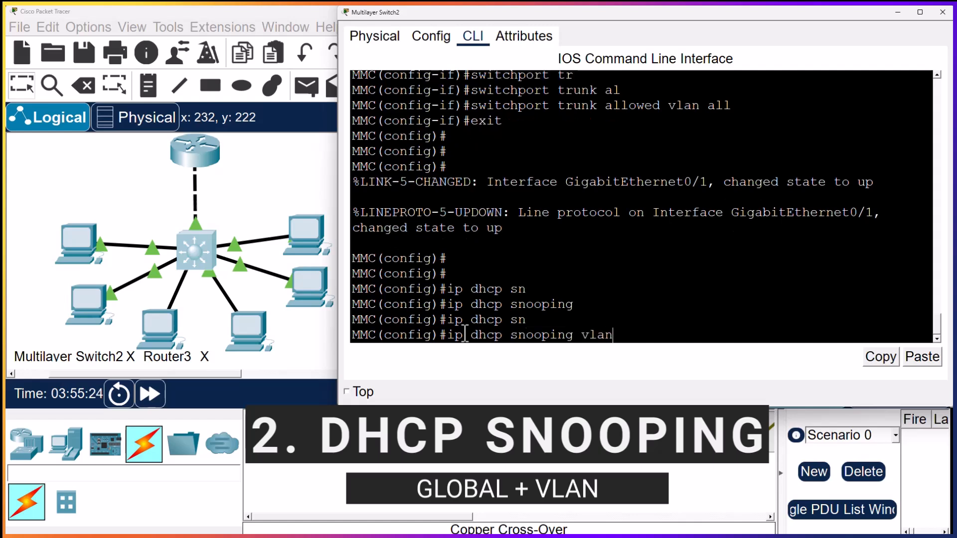
key(Return)
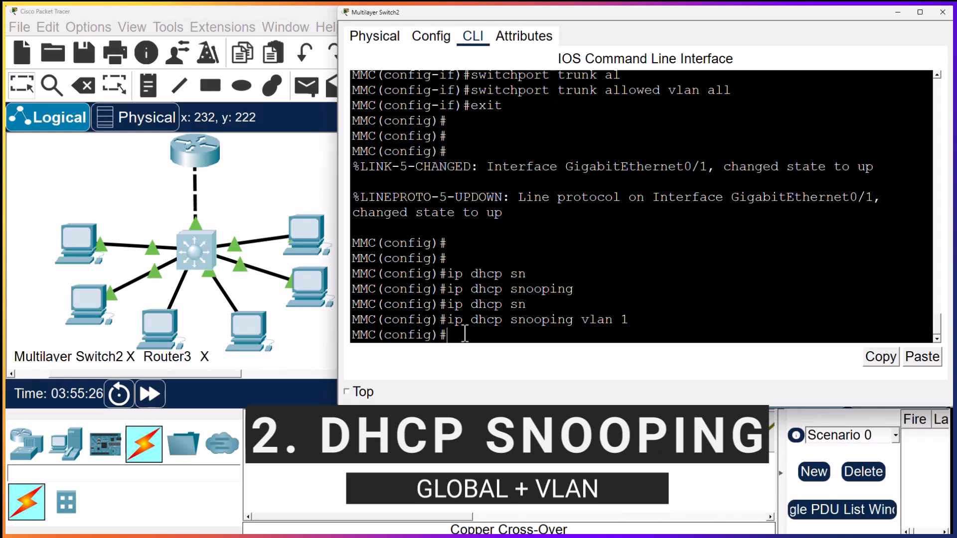
key(Return)
key(Return)
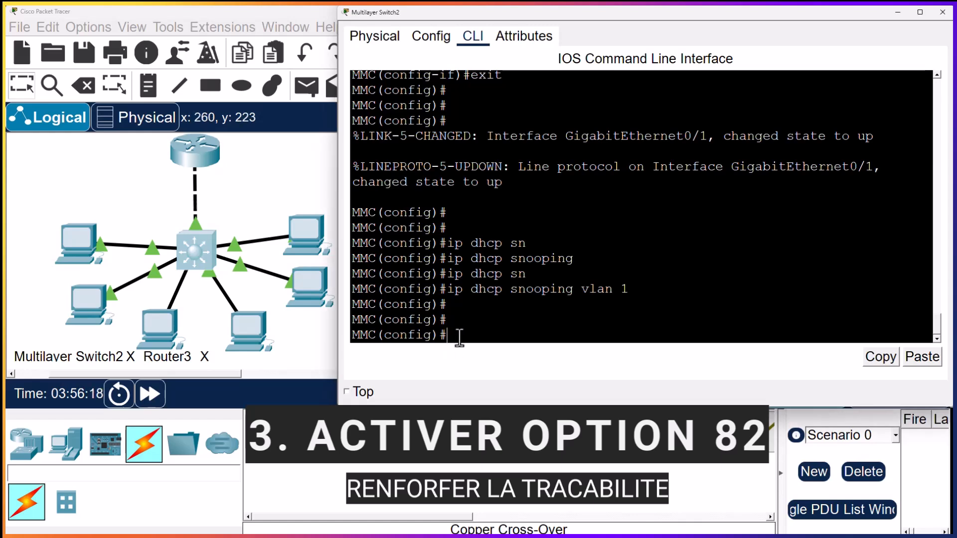
Enable DHCP option 82 insertion on the switch with ip dhcp snooping information option
text(ip dhcp sn)
key(Tab)
text(int)
key(BackSpace)
text(f)
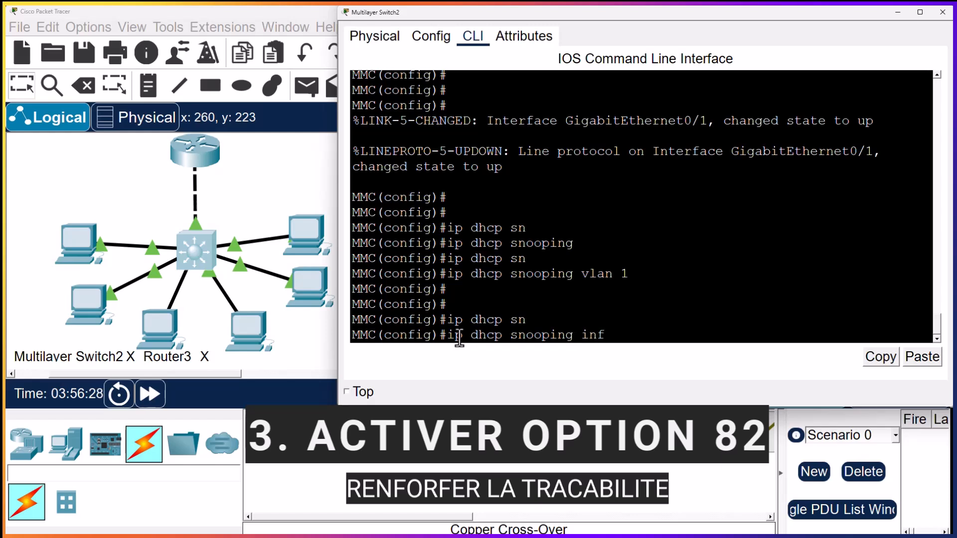
key(Tab)
text(op)
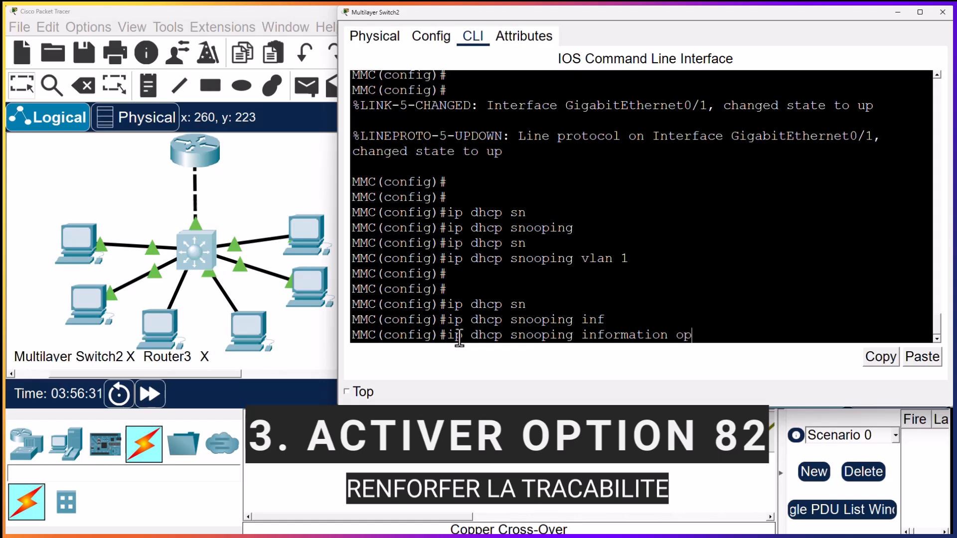
key(Tab)
key(Return)
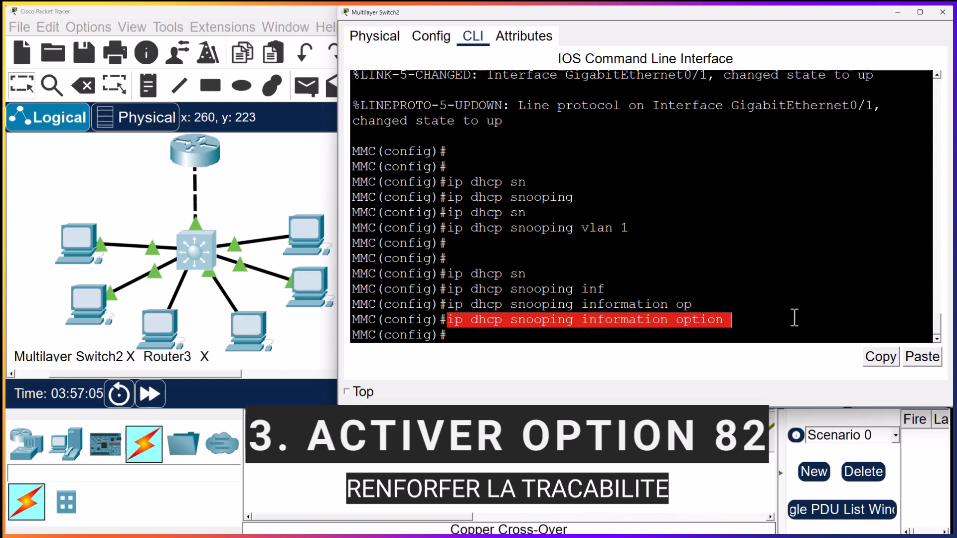
click(465, 340)
key(Return)
key(Return)
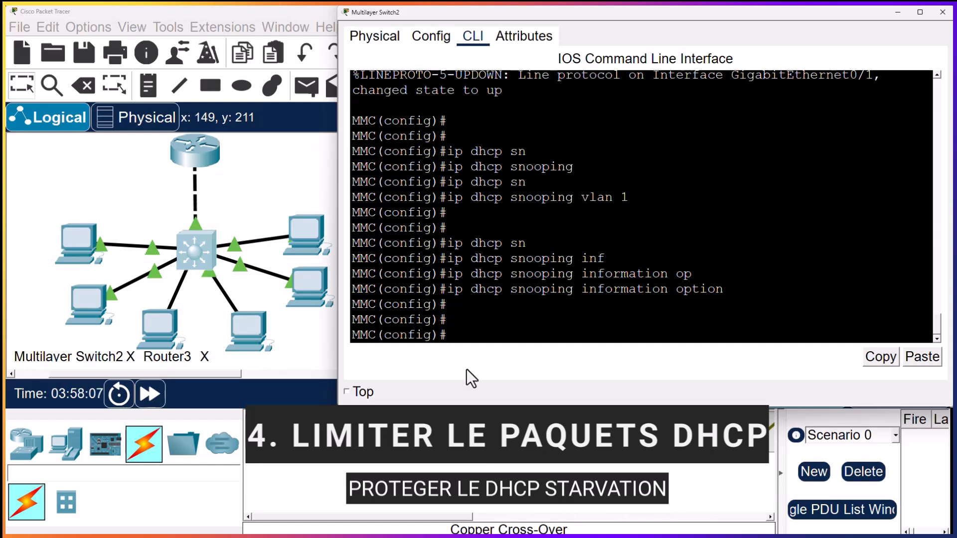
Enter configuration mode for the interface range fastEthernet 0/1-6 on the switch
text(int)
key(Tab)
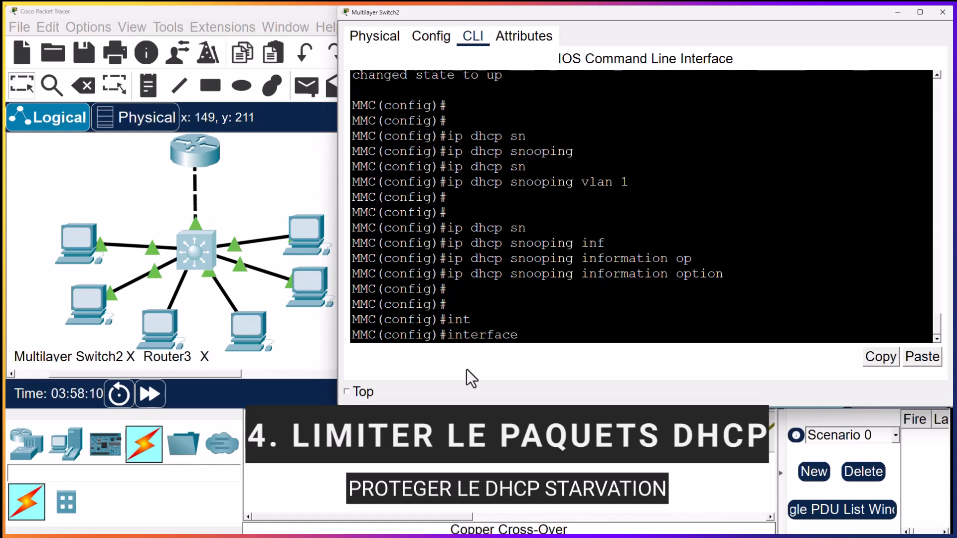
text(r)
key(Tab)
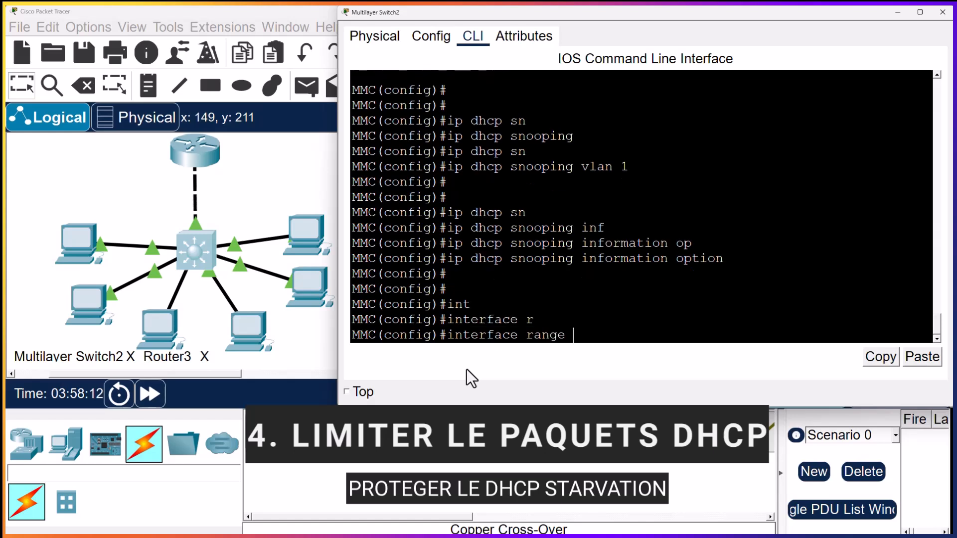
text(f)
key(Tab)
text(0/1-6)
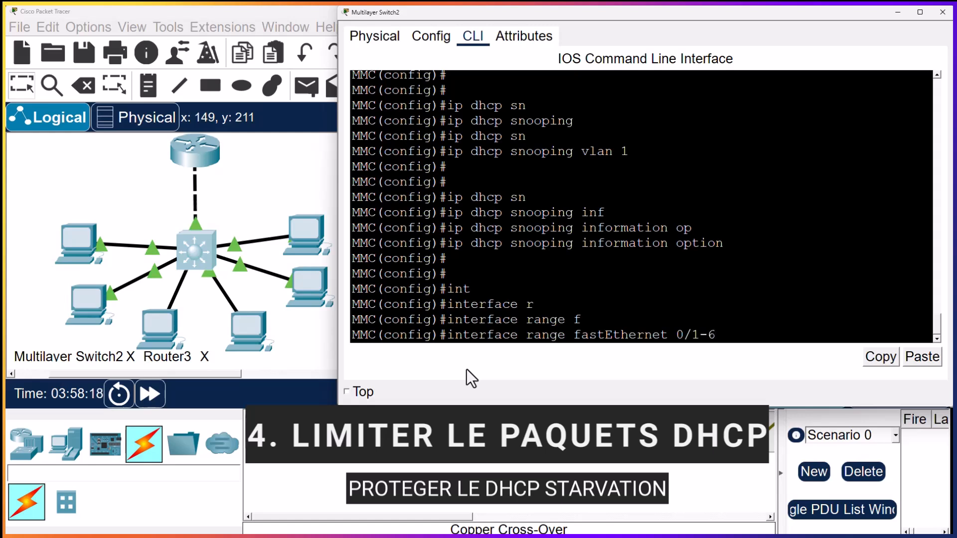
key(Return)
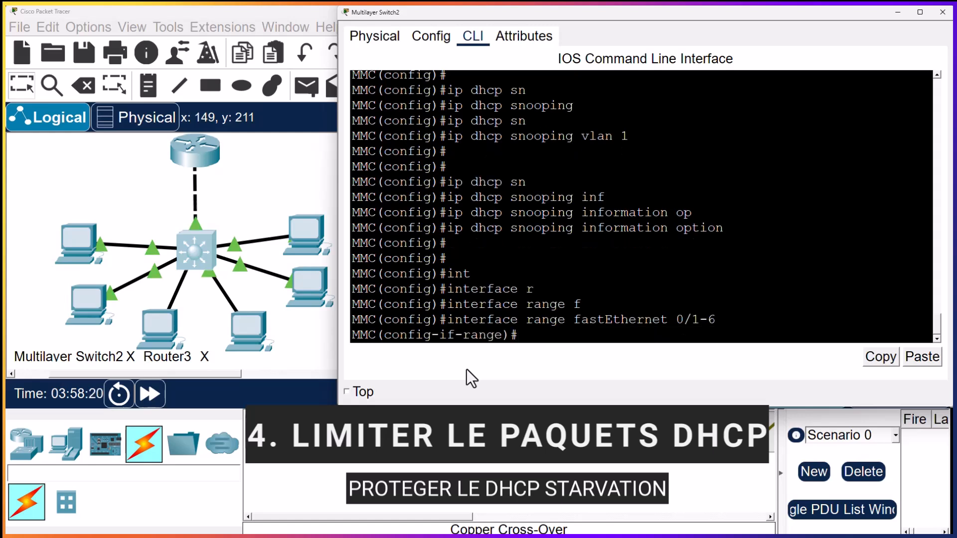
Limit DHCP packets on the selected FastEthernet ports with ip dhcp snooping limit rate 100
text(ip dhcp sn)
key(Tab)
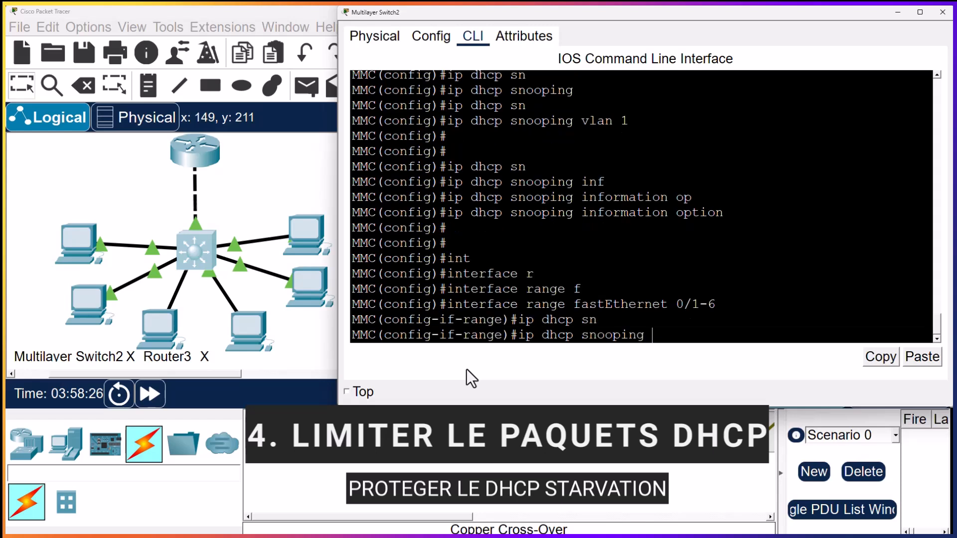
text(li)
key(Tab)
text(ra)
key(Tab)
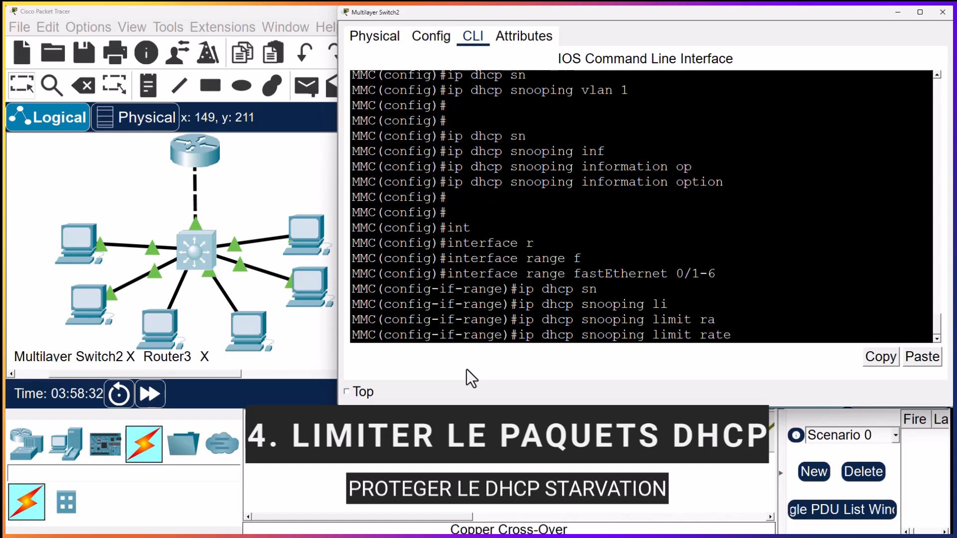
text(100)
key(Return)
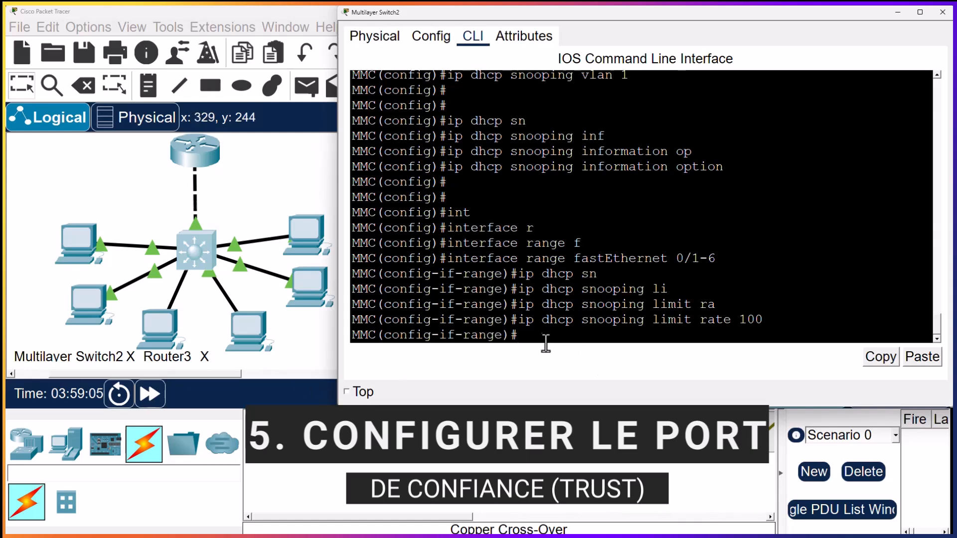
key(Return)
key(Return)
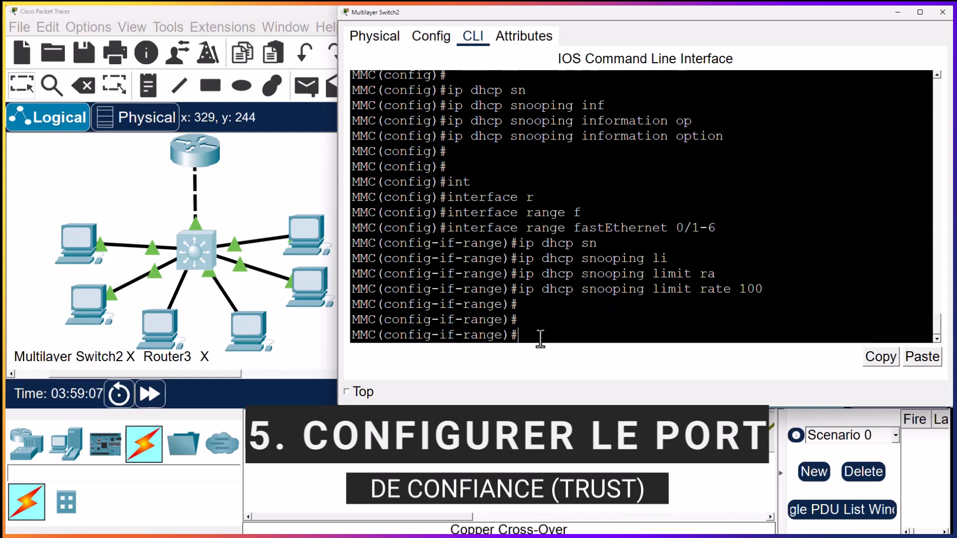
Exit the interface range configuration and return to the switch's global configuration mode
text(int)
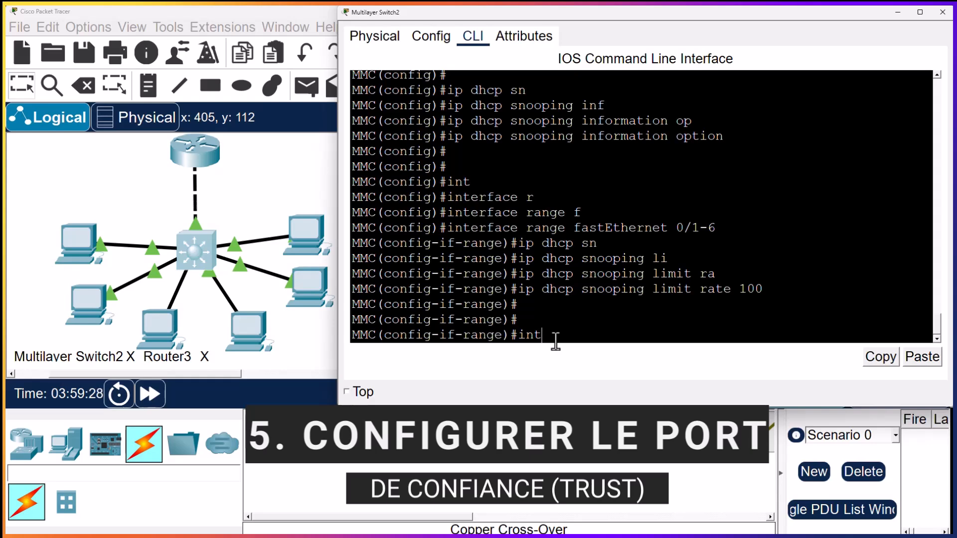
key(Tab)
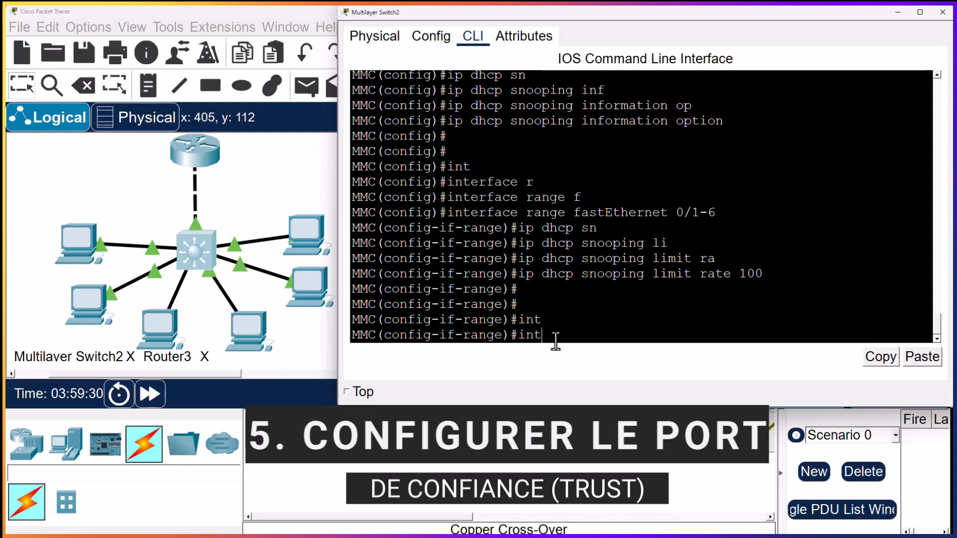
key(BackSpace)
key(BackSpace)
text(exit)
key(Return)
key(Return)
key(Return)
Enter interface configuration mode for gigabitEthernet 0/1 on the switch
text(int)
key(Tab)
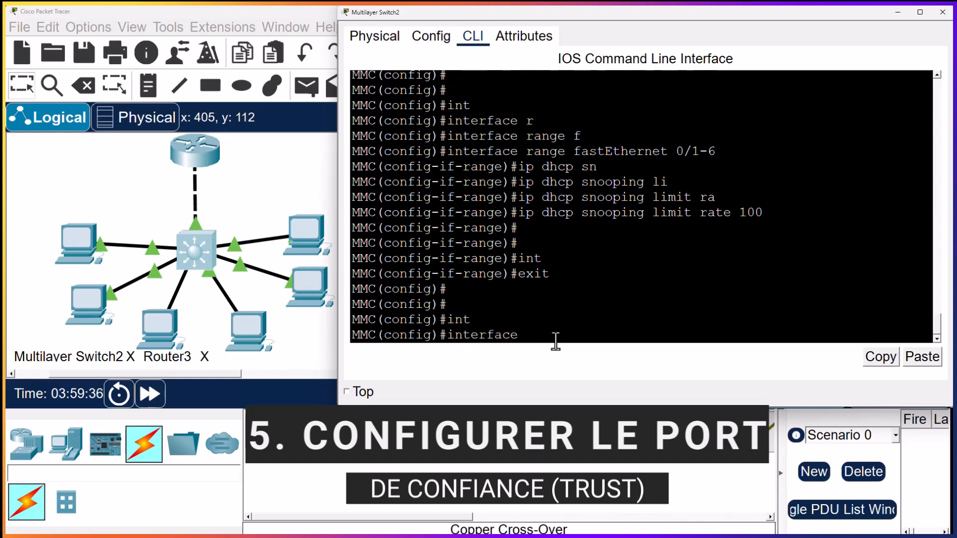
text(g)
key(Tab)
text(0/1)
key(Return)
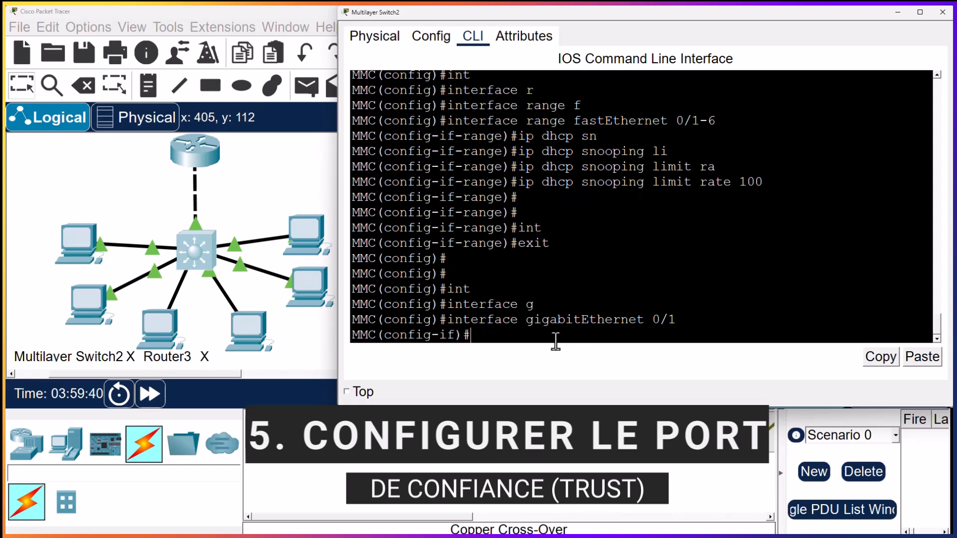
Mark the gigabitEthernet 0/1 port as trusted for DHCP with ip dhcp snooping trust
text(ip dhc)
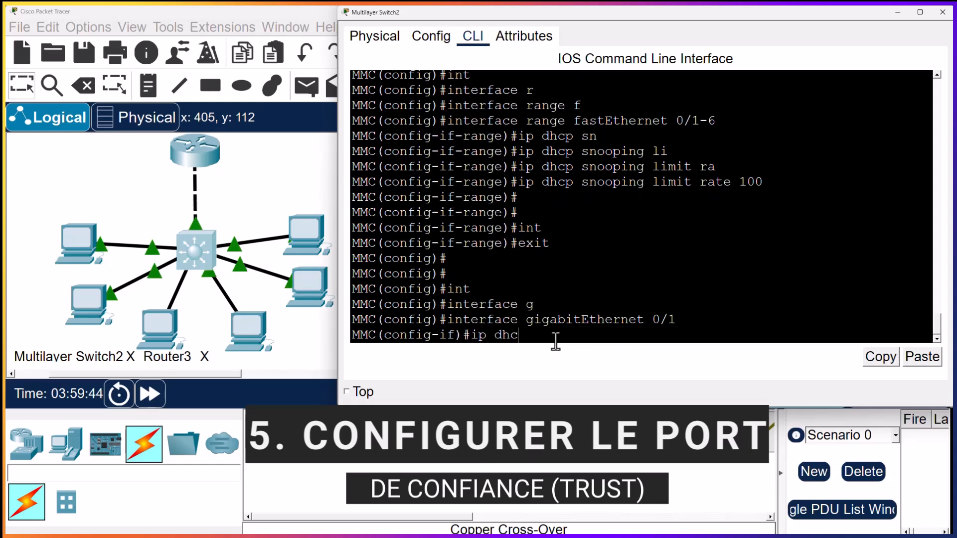
text(p sn)
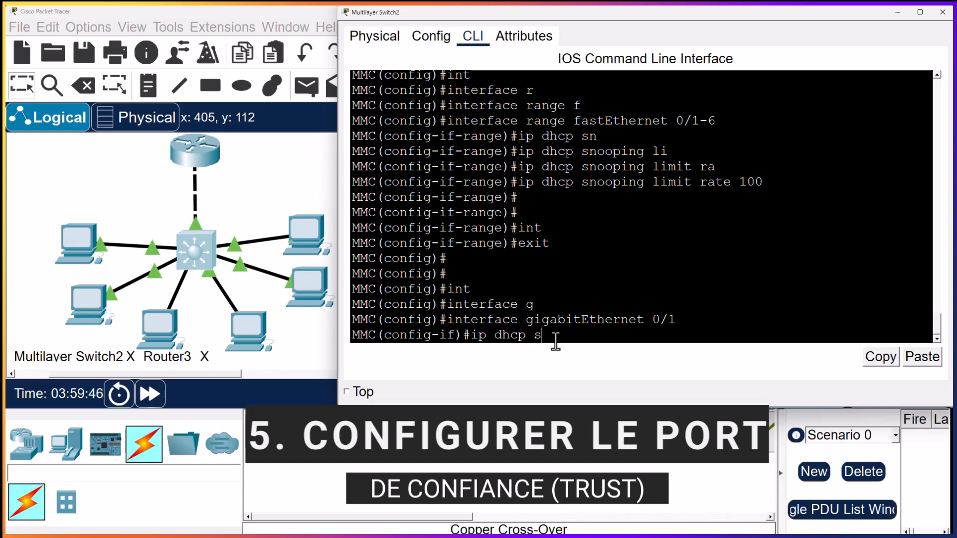
key(Tab)
text(tr)
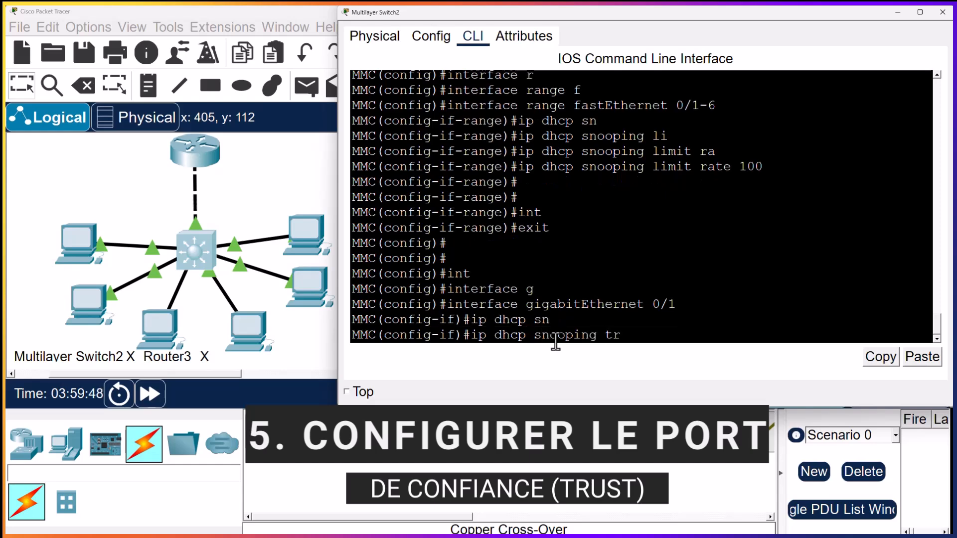
text(usy)
key(BackSpace)
text(t)
key(Return)
key(Return)
key(Return)
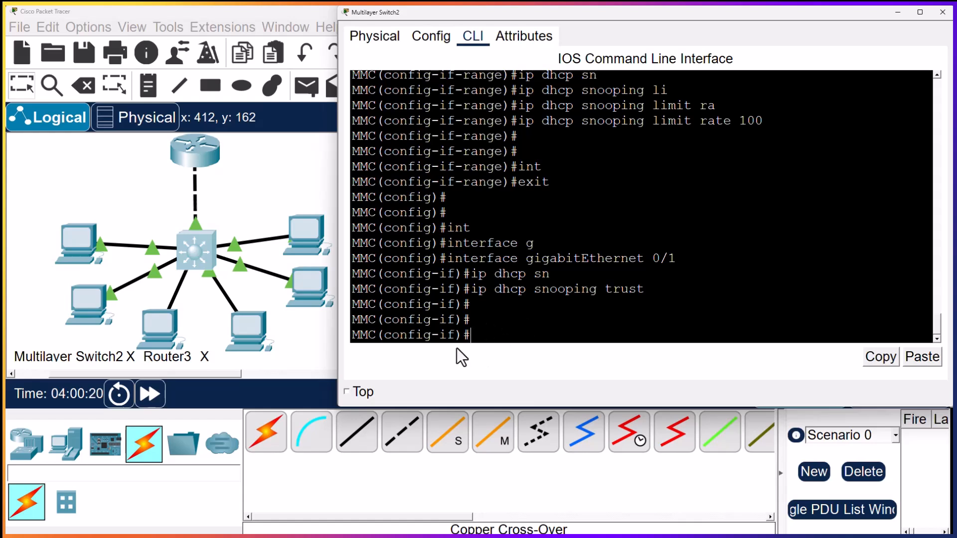
Return to privileged EXEC mode with end and display the snooping configuration with show ip dhcp snooping
text(e)
key(BackSpace)
text(nd)
key(Return)
key(Return)
text(show ip dhcp sn)
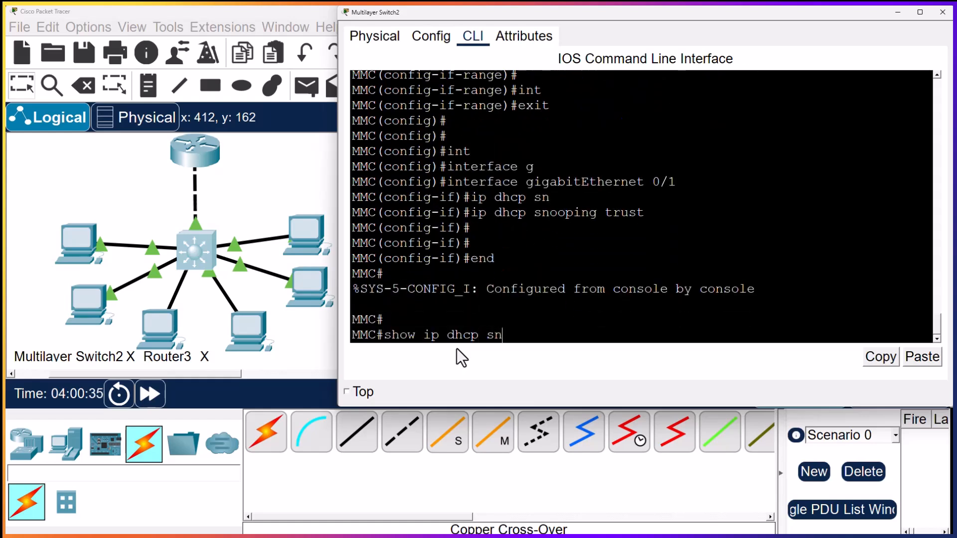
key(Tab)
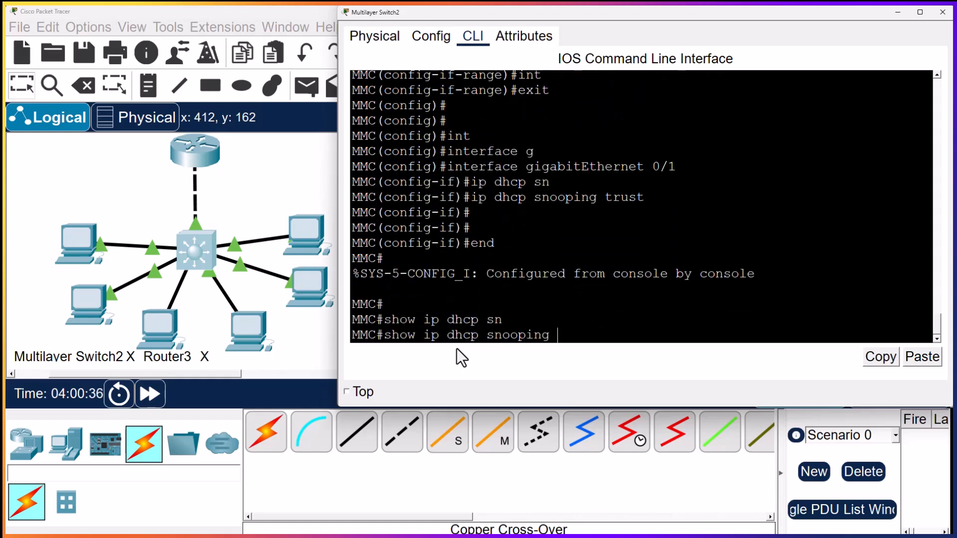
key(Return)
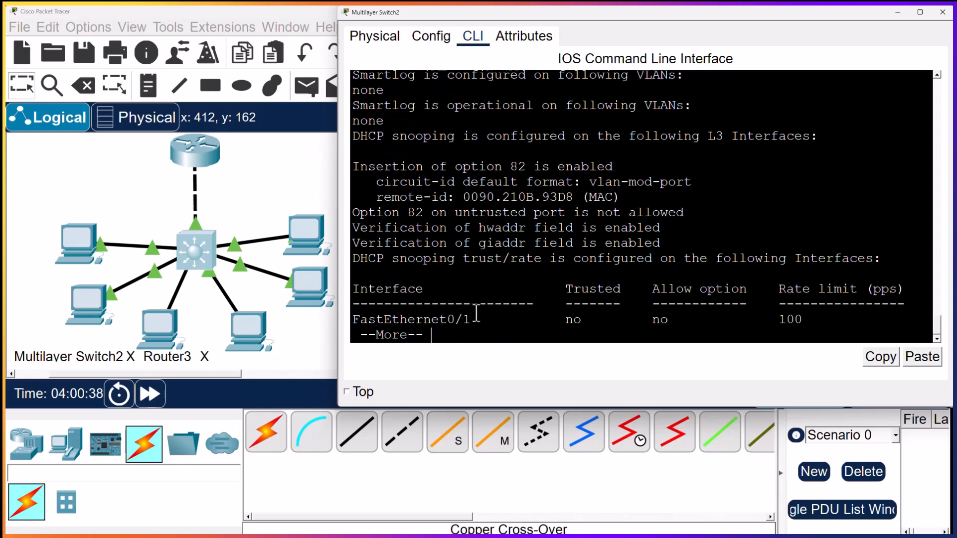
Page through the rest of the DHCP snooping output, examining the trust status and rate limit of each interface
drag(358, 321, 620, 321)
key(Return)
key(Return)
key(Return)
key(Return)
key(Return)
key(Return)
key(Return)
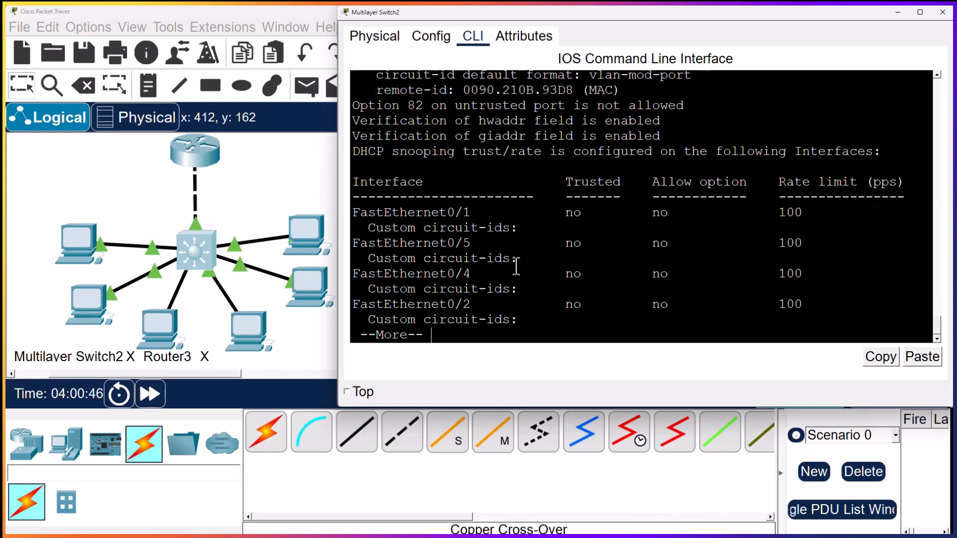
drag(784, 215, 843, 235)
drag(778, 250, 810, 307)
key(Return)
key(Return)
key(Return)
key(Return)
key(Return)
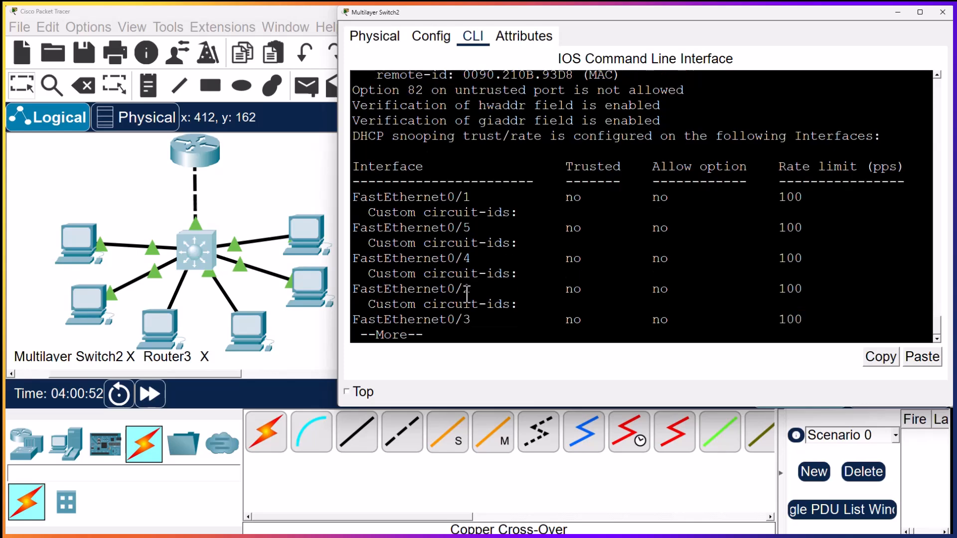
key(Return)
key(Return)
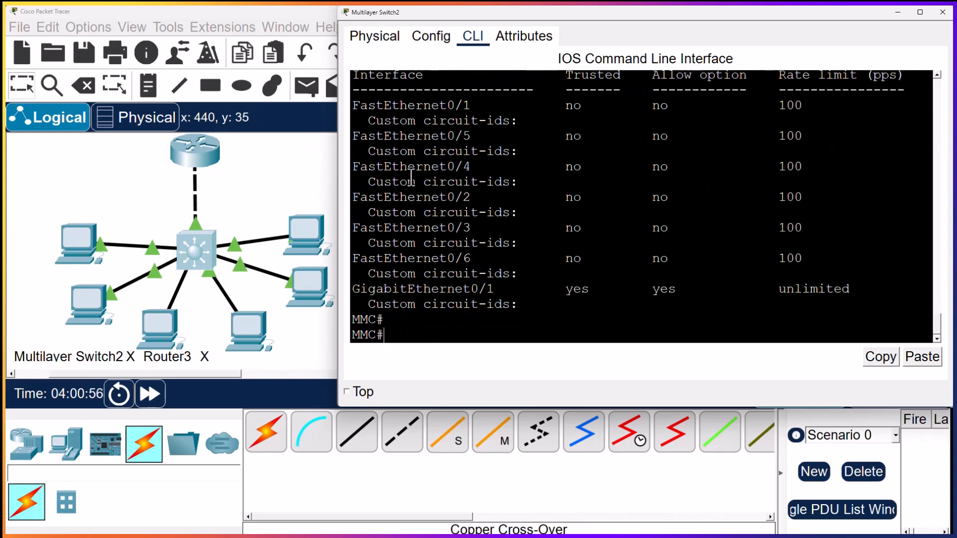
Review the complete interface table, checking the rate limits of the FastEthernet ports against the GigabitEthernet0/1 entry
scroll(398, 170, up, 1)
drag(353, 135, 559, 318)
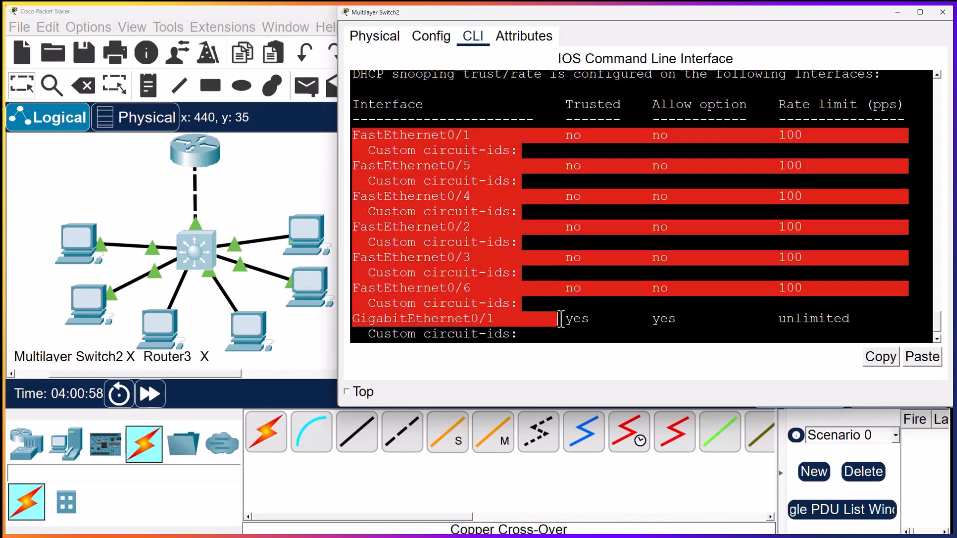
scroll(548, 277, down, 1)
drag(802, 257, 777, 104)
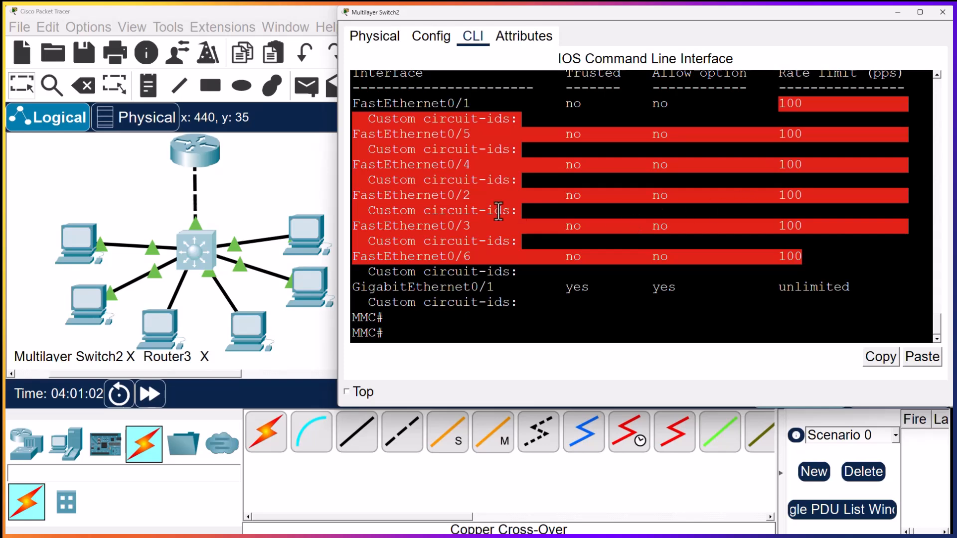
click(448, 271)
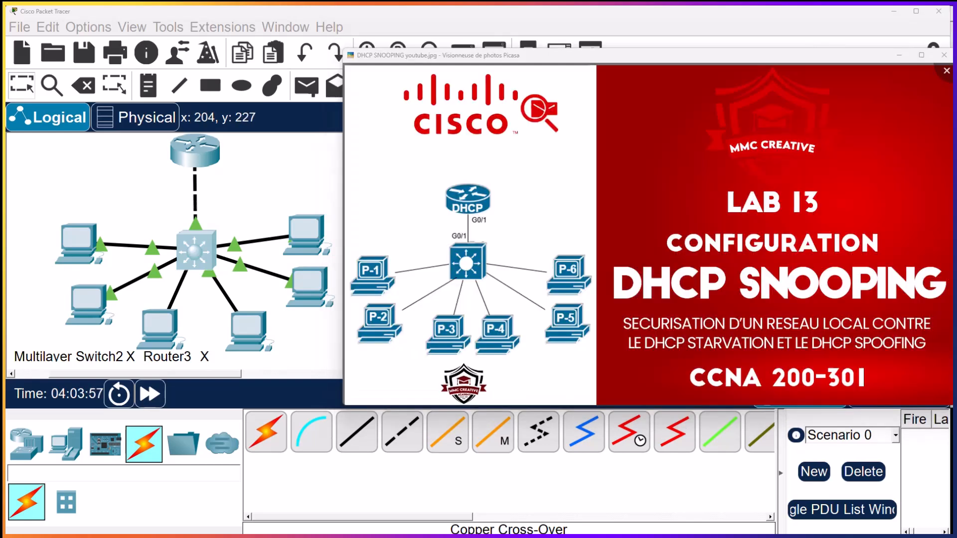